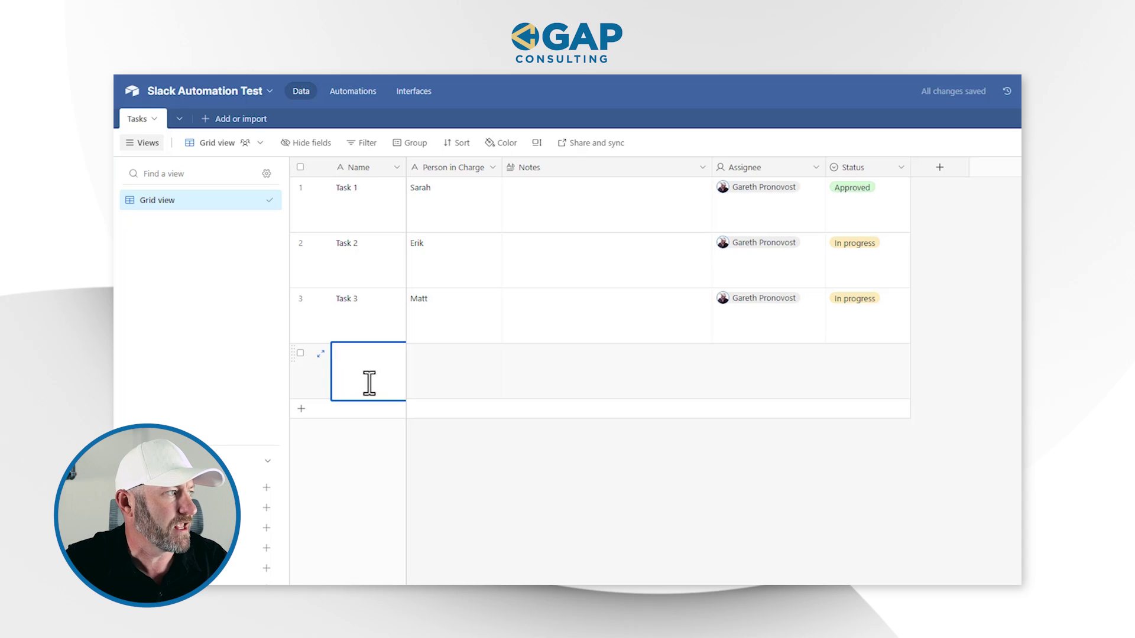
Step: Name the new record Task 4 and assign the available workspace user to it
{"action": "type", "text": "Task 4"}
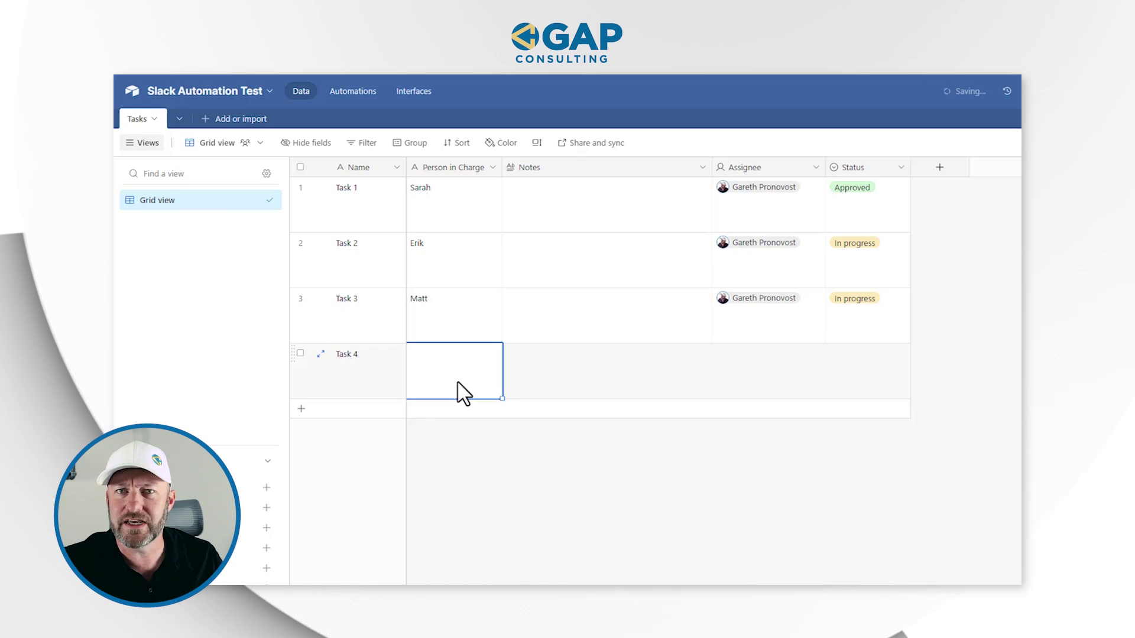
{"action": "left_click", "coordinate": [746, 379]}
{"action": "left_click", "coordinate": [746, 379]}
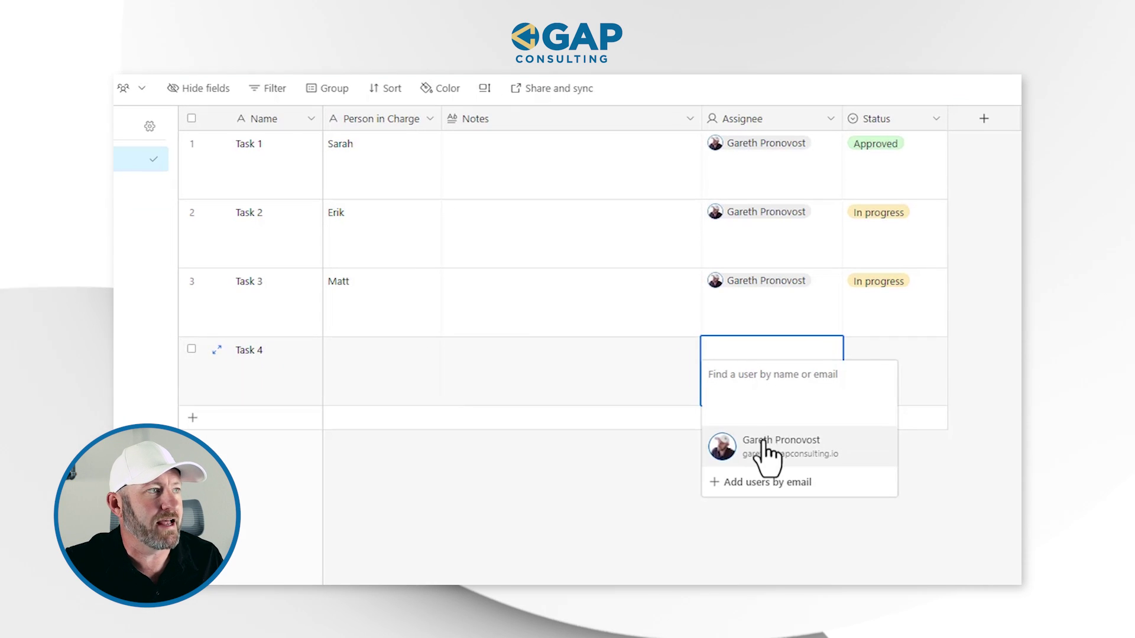
{"action": "left_click", "coordinate": [763, 441]}
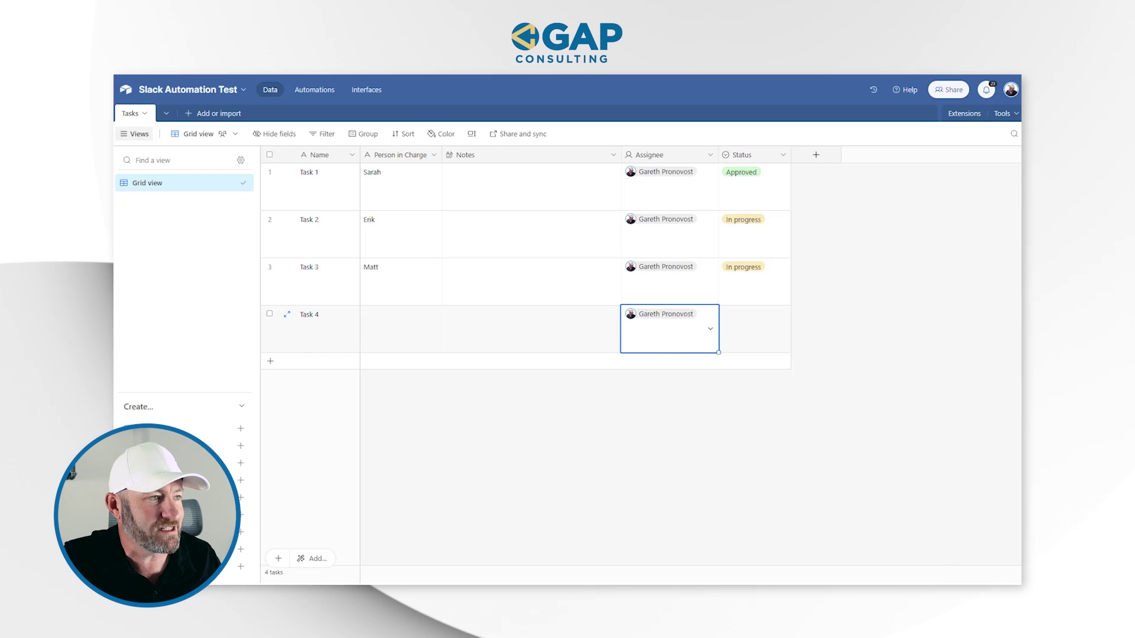
Step: Switch to Slack, assign Task 4 to the last of the three people offered in its message, and return to Airtable
{"action": "key", "text": "alt+Tab"}
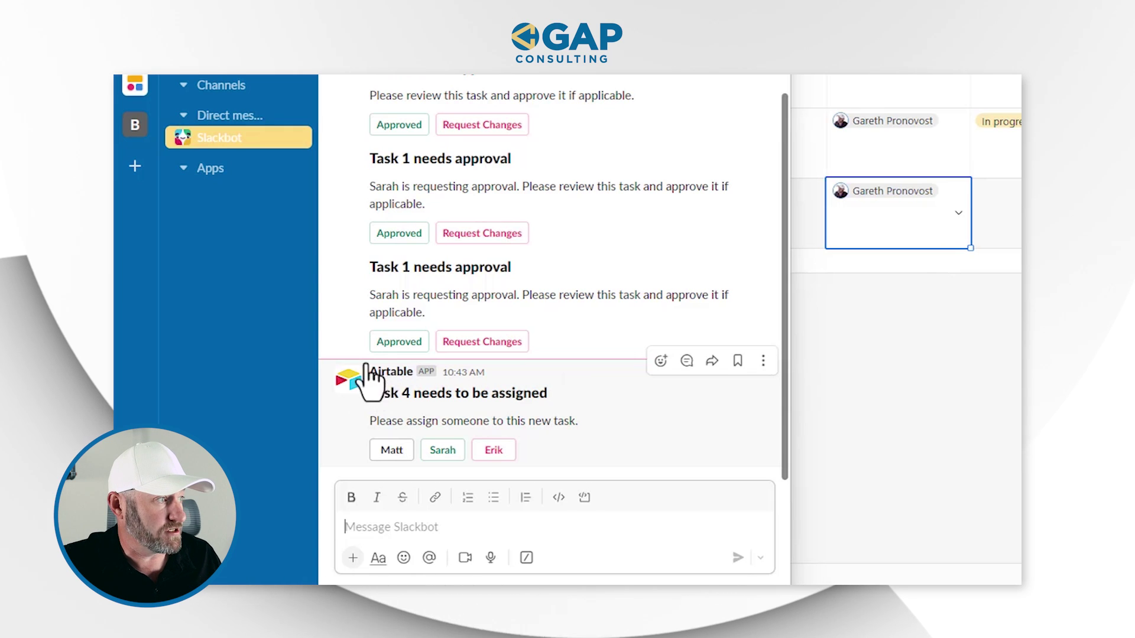
{"action": "left_click", "coordinate": [383, 406]}
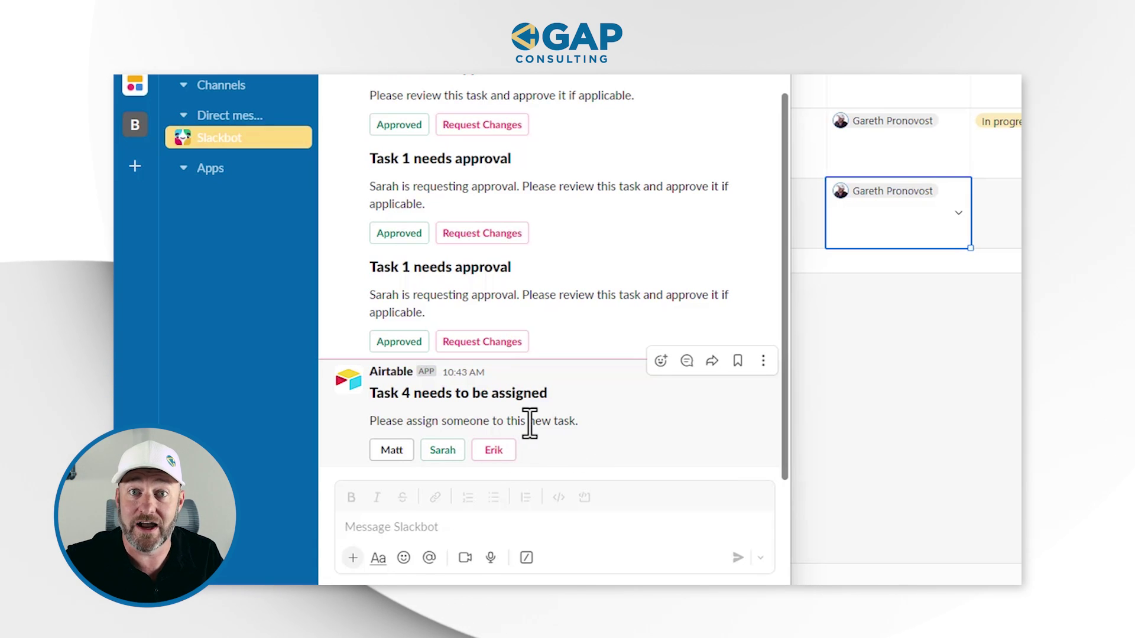
{"action": "left_click", "coordinate": [903, 382]}
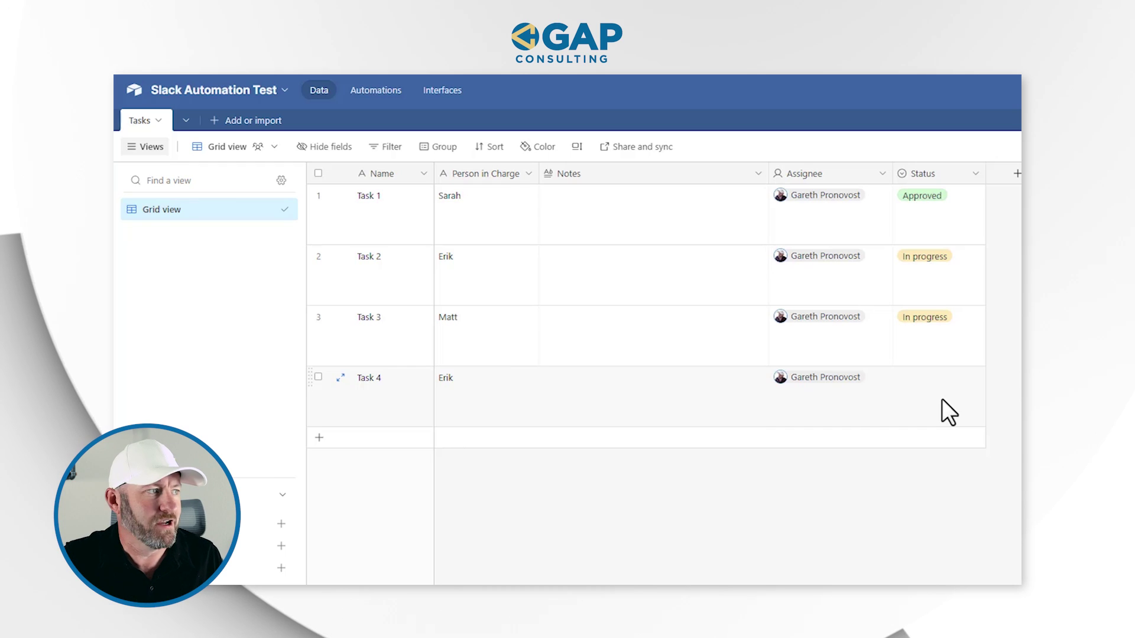
Step: Add the note "Hey this task is done, please review" to Task 4 and set its status to Awaiting Approval
{"action": "left_click", "coordinate": [520, 409]}
{"action": "left_click", "coordinate": [597, 402]}
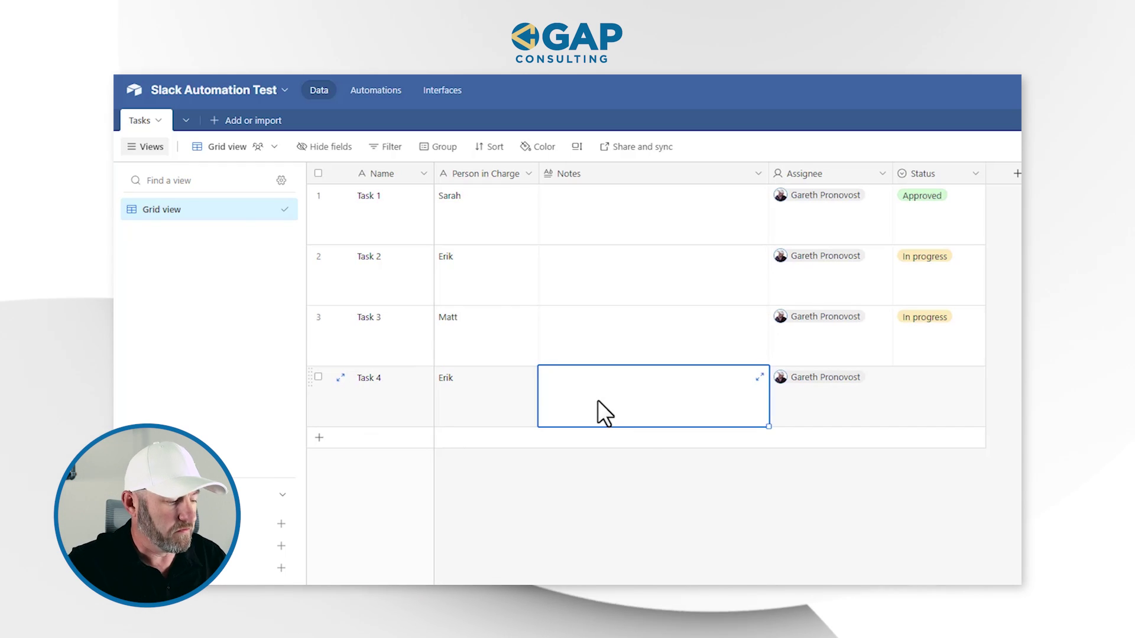
{"action": "type", "text": "Hey th"}
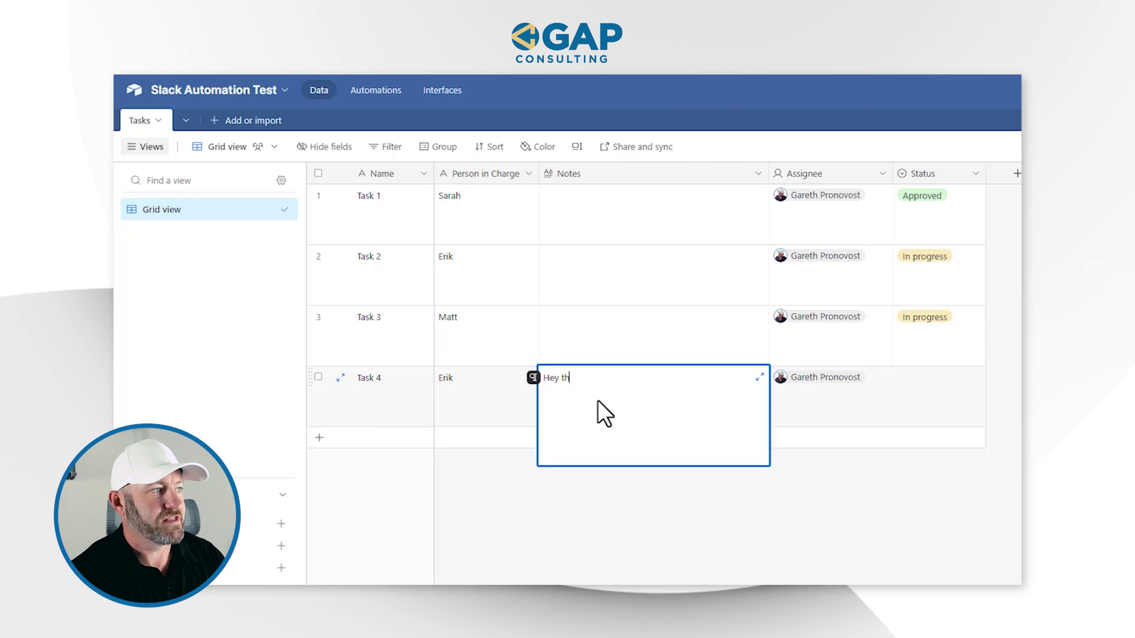
{"action": "type", "text": "is task is d"}
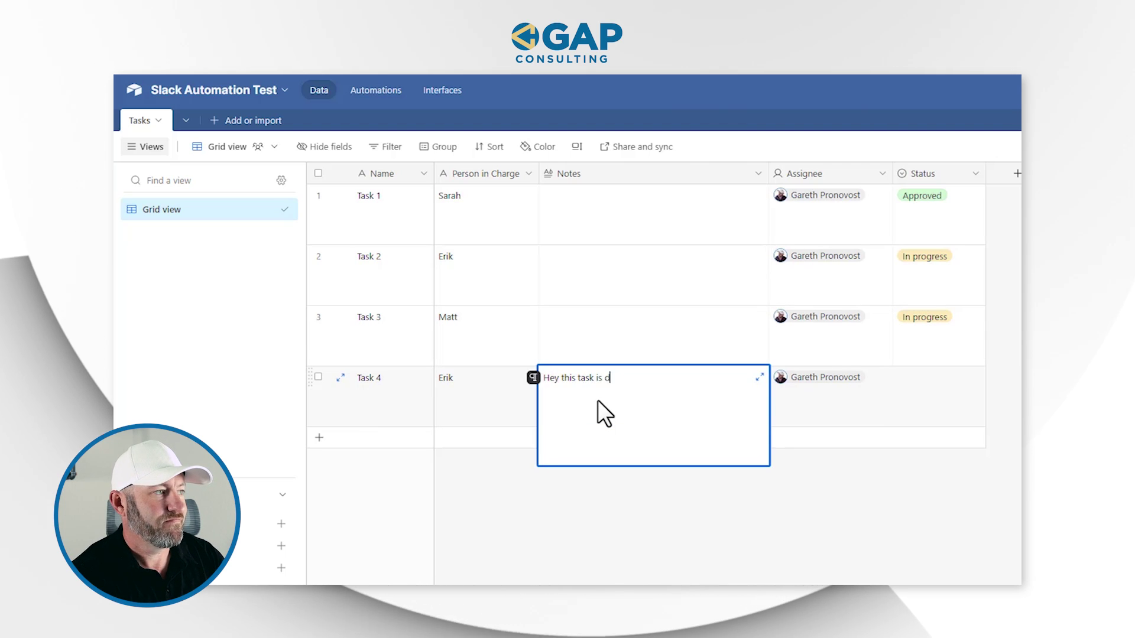
{"action": "type", "text": "one, please review"}
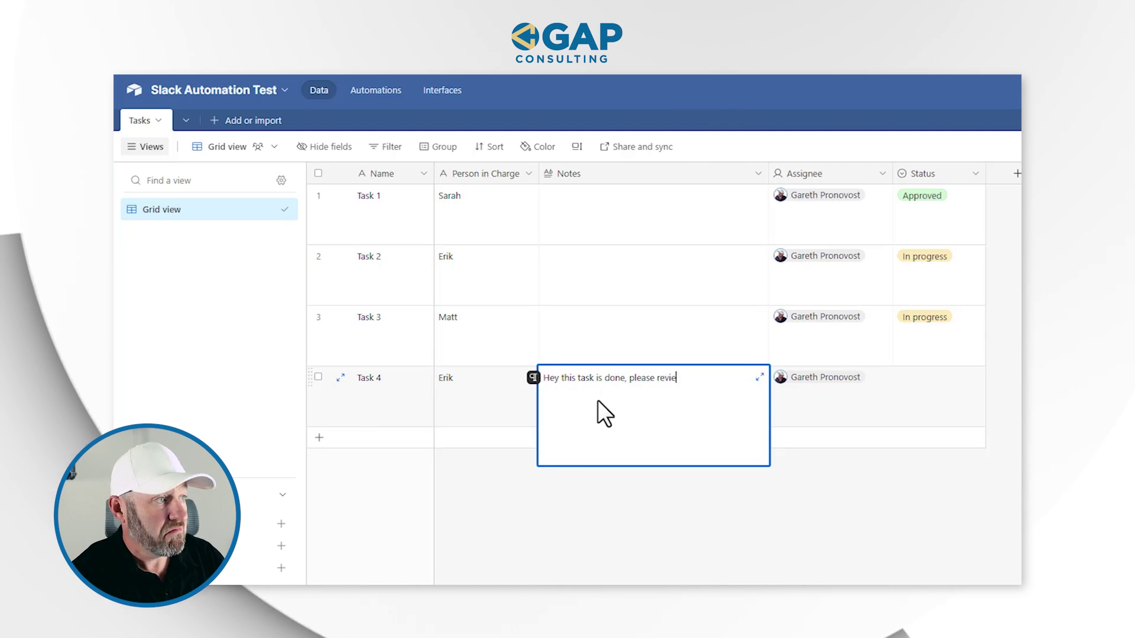
{"action": "double_click", "coordinate": [934, 392]}
{"action": "left_click", "coordinate": [940, 502]}
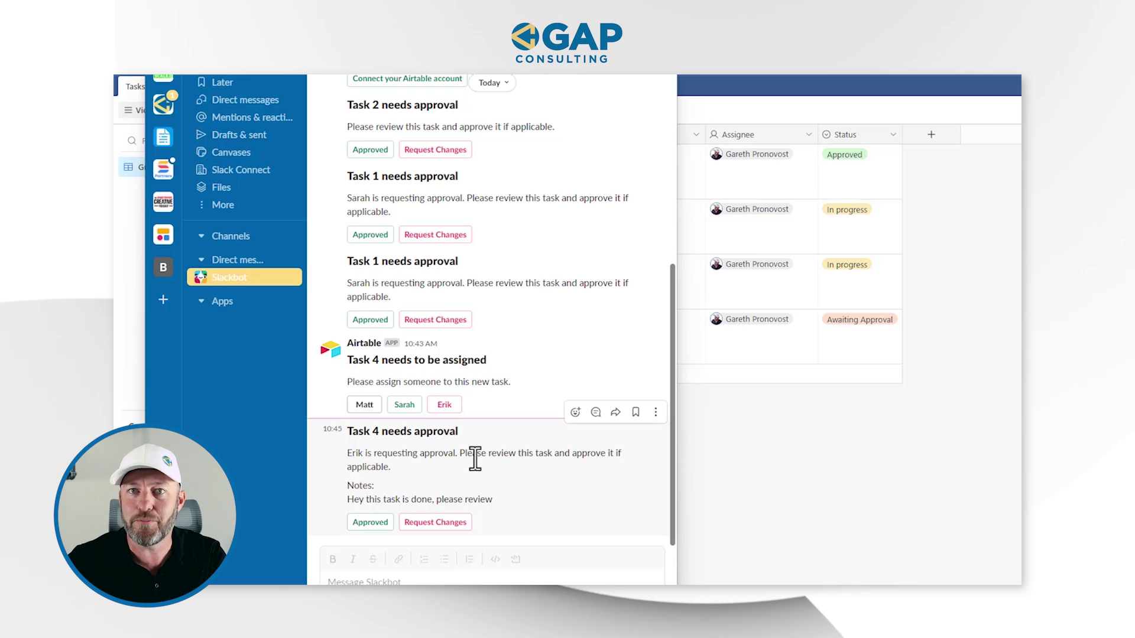
Step: Read the Task 4 approval request's notes in Slack, mark the task as Approved, and return to Airtable
{"action": "left_click_drag", "start_coordinate": [353, 503], "coordinate": [511, 514]}
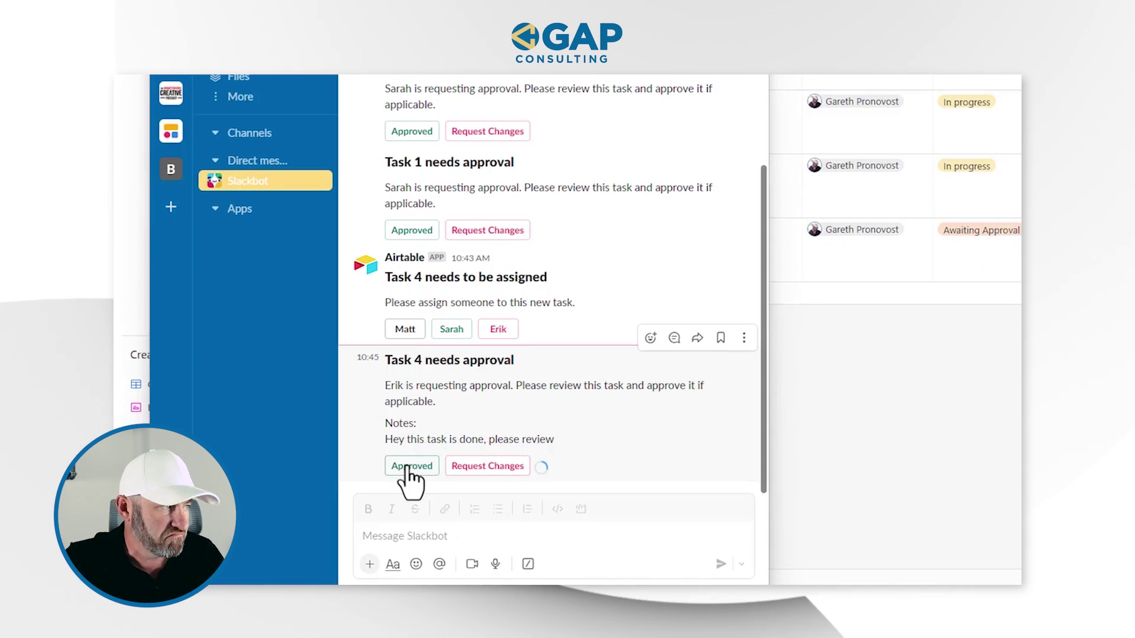
{"action": "left_click", "coordinate": [911, 454]}
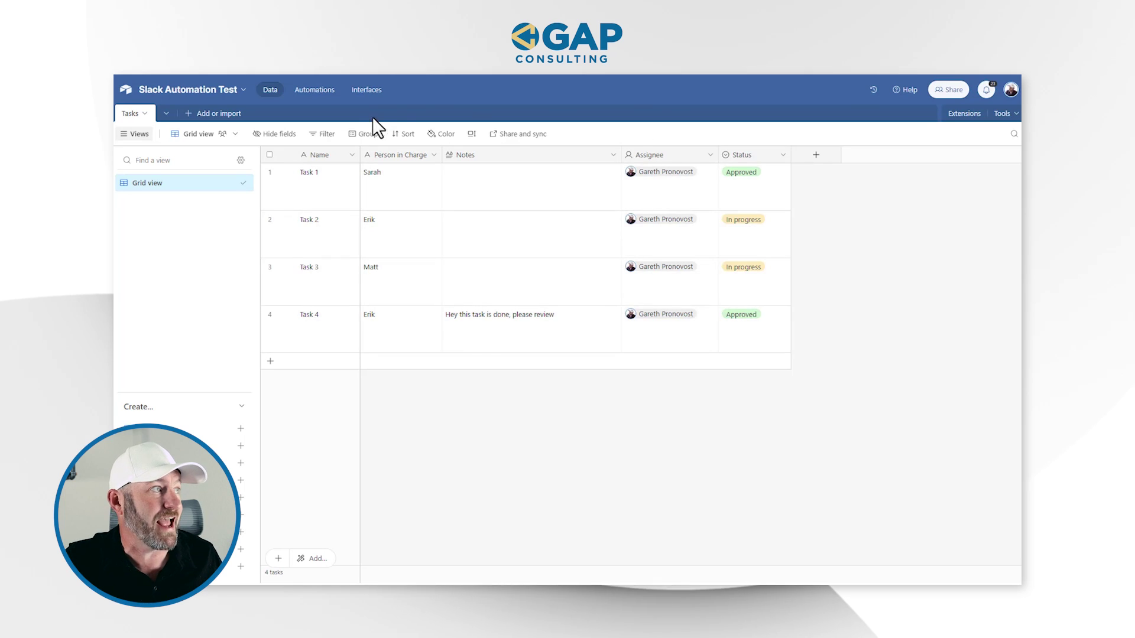
Step: Open Automation 1 and examine the conditions of its record-matching trigger
{"action": "left_click", "coordinate": [318, 90]}
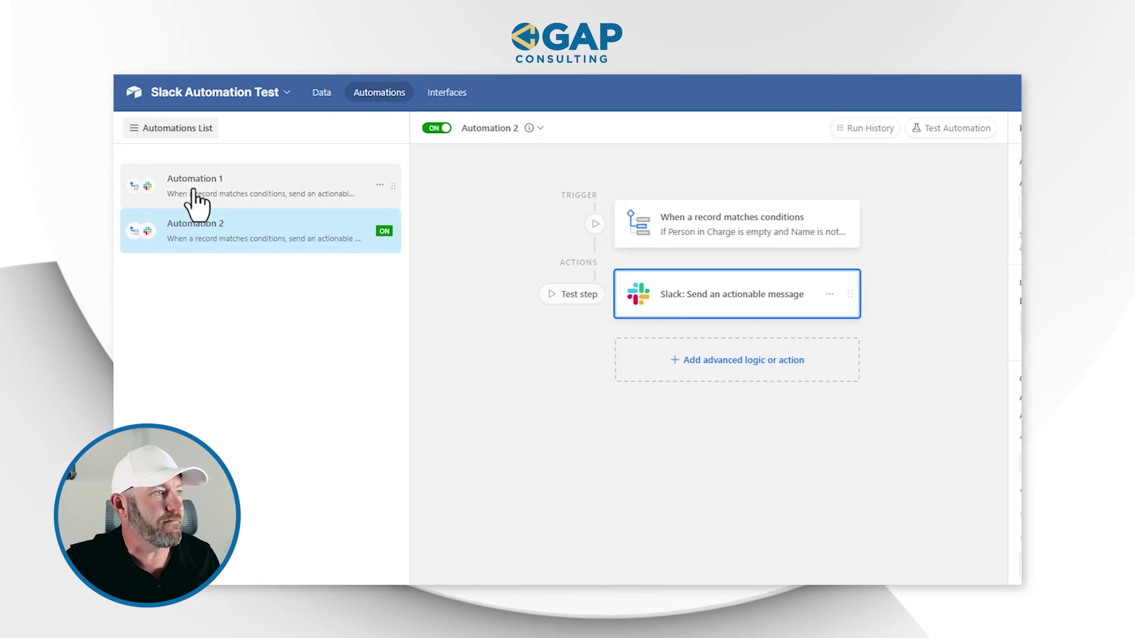
{"action": "left_click", "coordinate": [193, 192]}
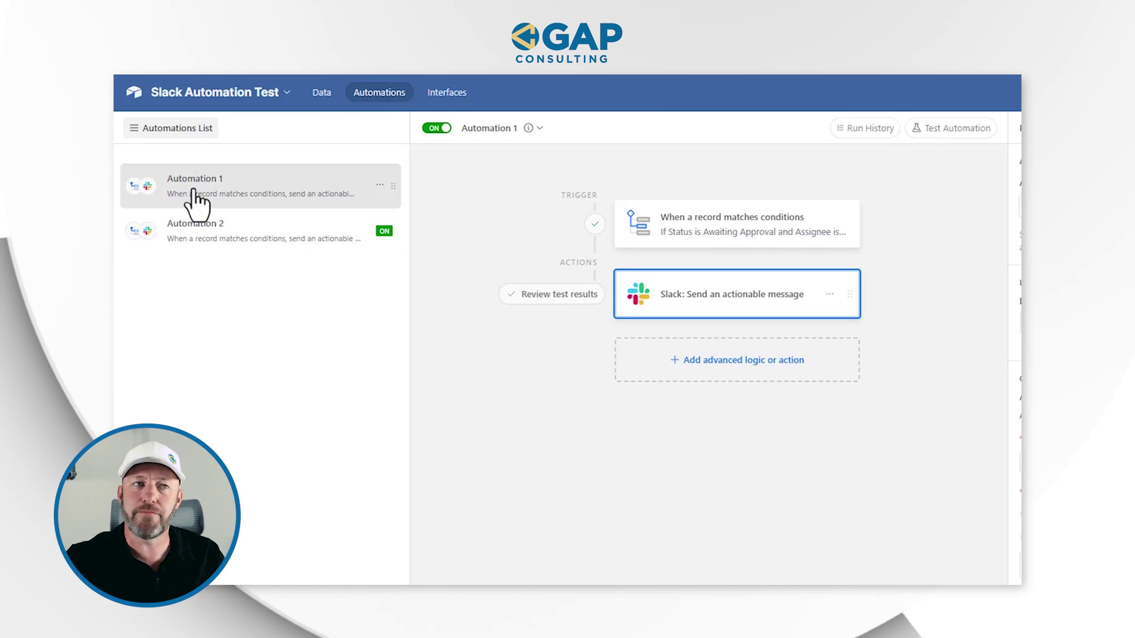
{"action": "left_click", "coordinate": [721, 235]}
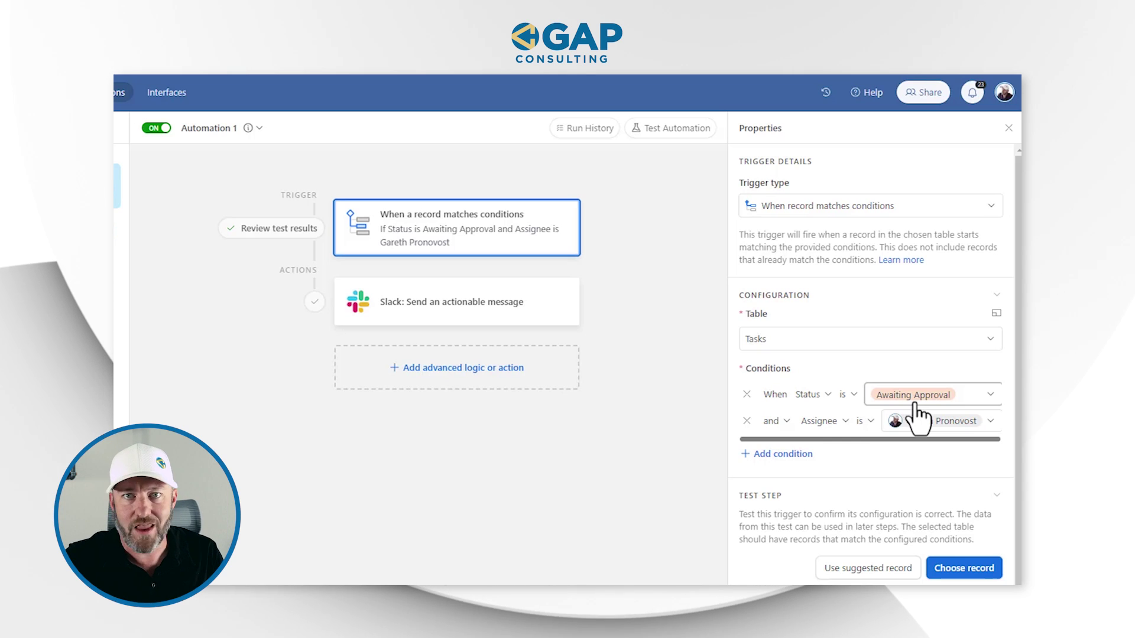
Step: Examine the Slack actionable message's account and recipient settings, including the static and dynamic collaborator options
{"action": "left_click", "coordinate": [504, 304]}
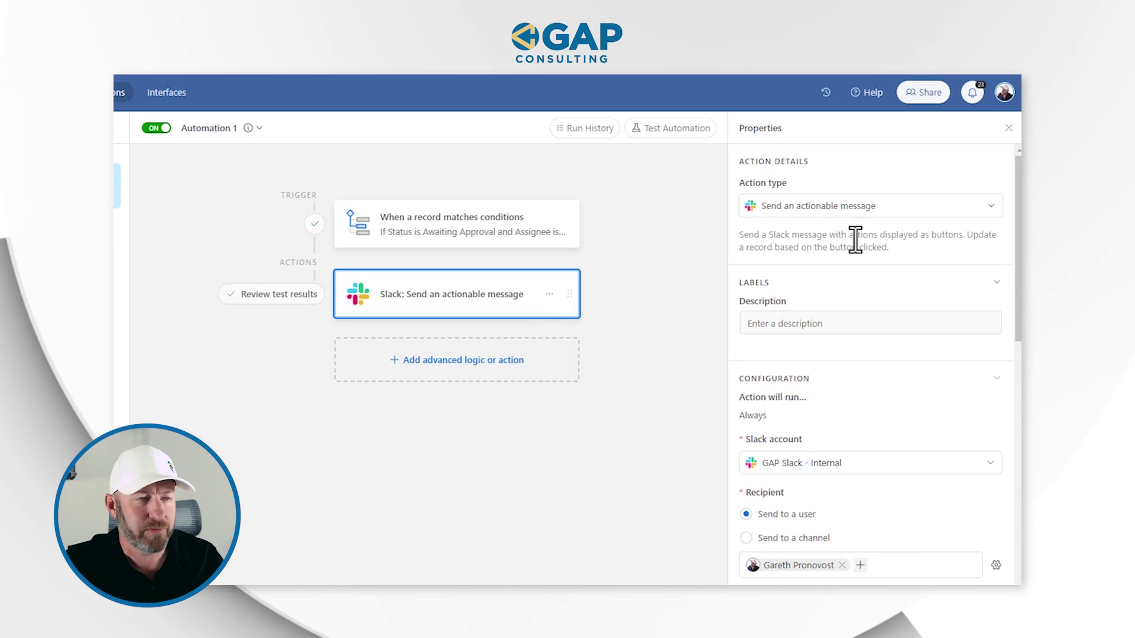
{"action": "scroll", "coordinate": [882, 370], "scroll_direction": "down", "scroll_amount": 4}
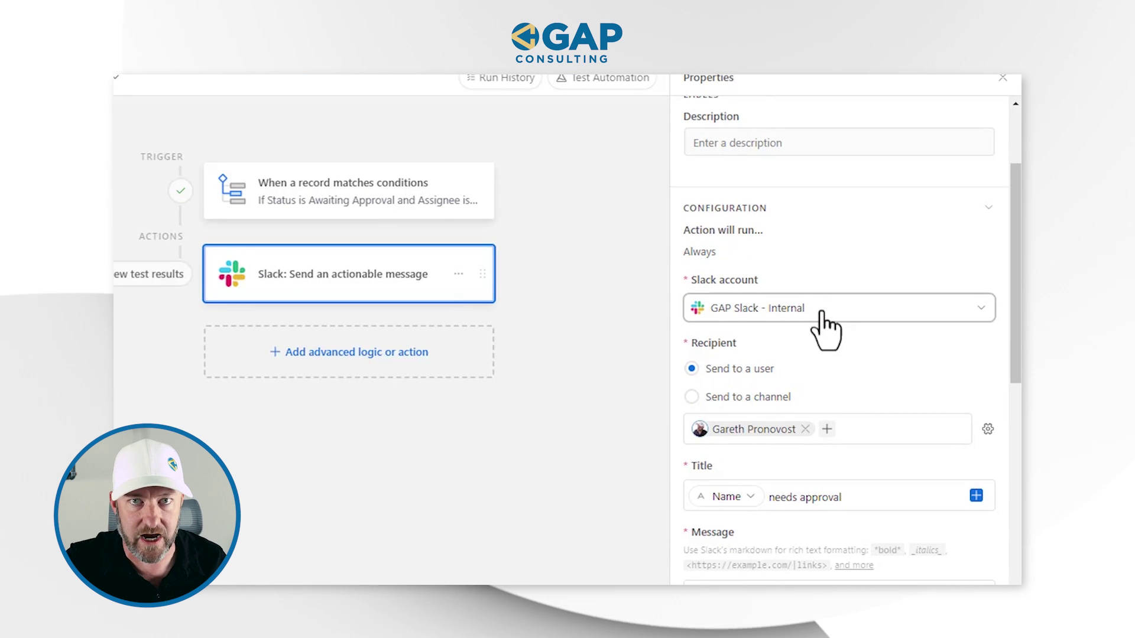
{"action": "scroll", "coordinate": [823, 319], "scroll_direction": "down", "scroll_amount": 2}
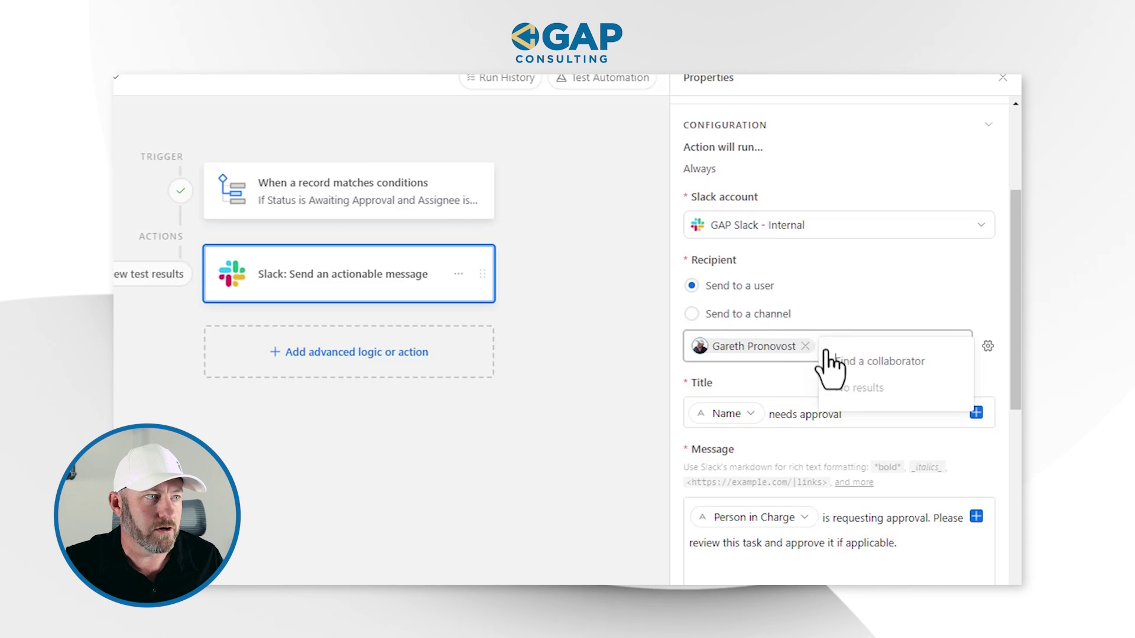
{"action": "left_click", "coordinate": [896, 305]}
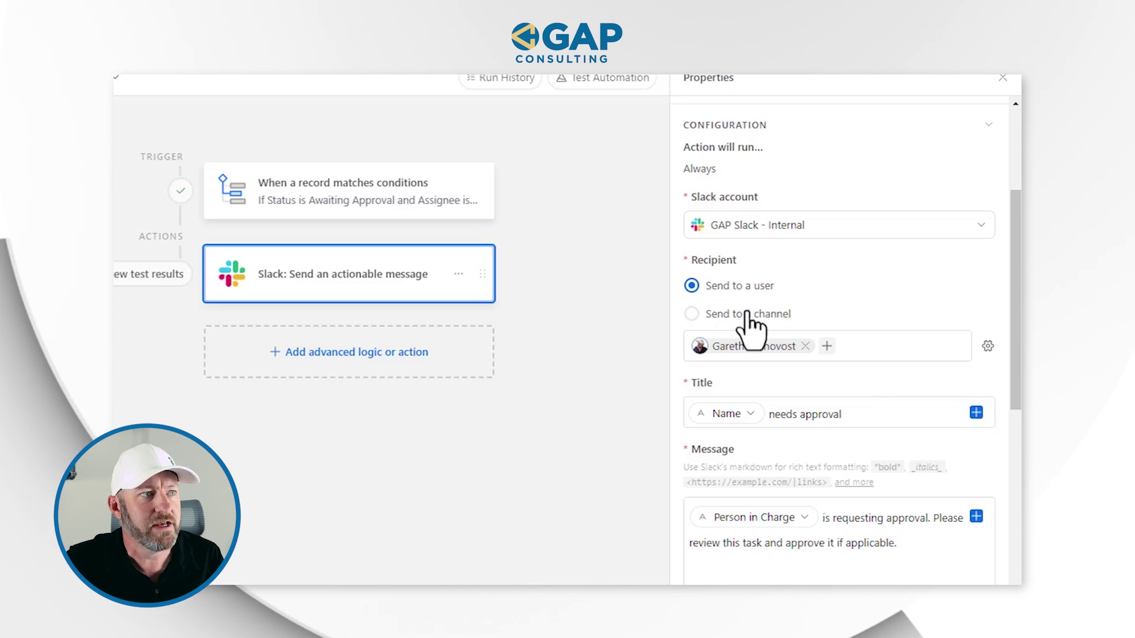
{"action": "left_click", "coordinate": [987, 347]}
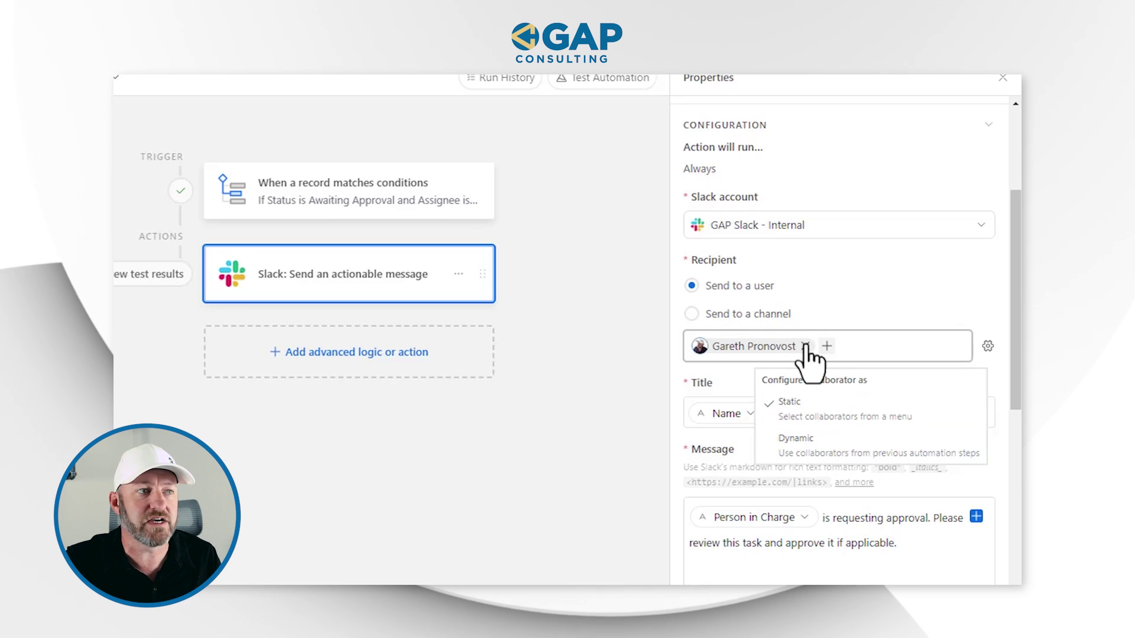
{"action": "left_click", "coordinate": [629, 362]}
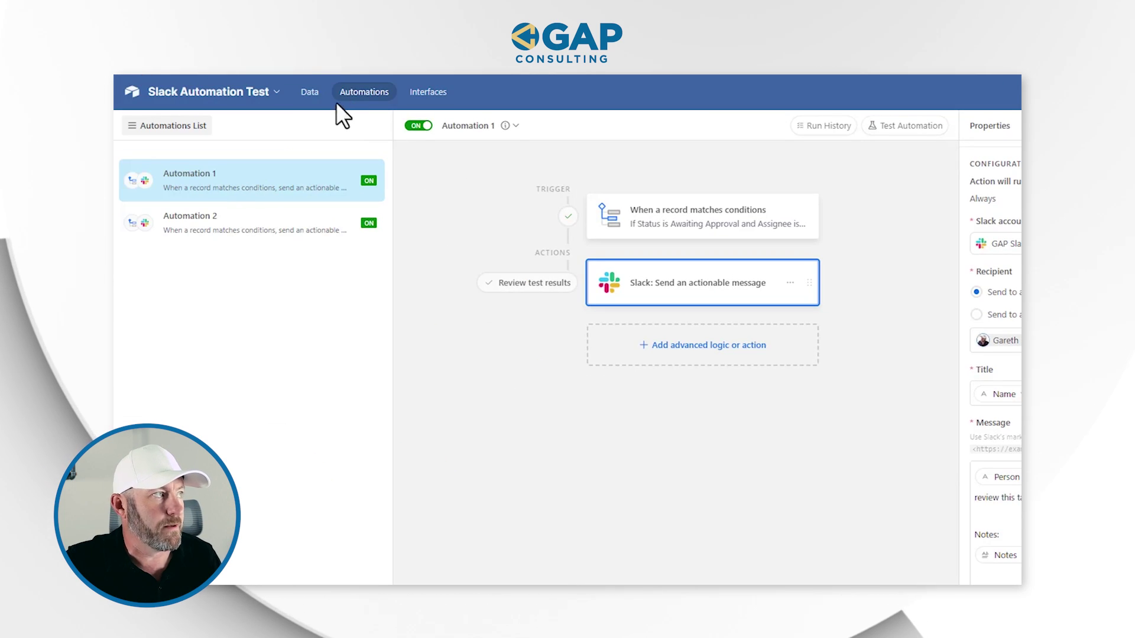
Step: Check which users can be chosen as Assignee for Task 1 in the Tasks table
{"action": "left_click", "coordinate": [309, 94]}
{"action": "left_click", "coordinate": [772, 233]}
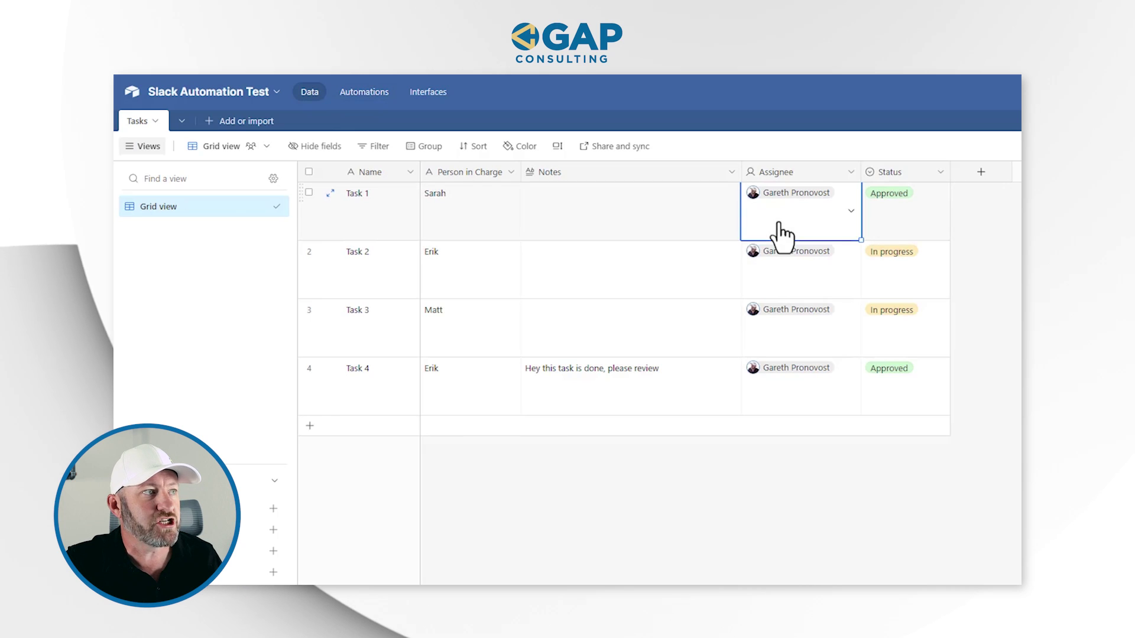
{"action": "left_click", "coordinate": [774, 233]}
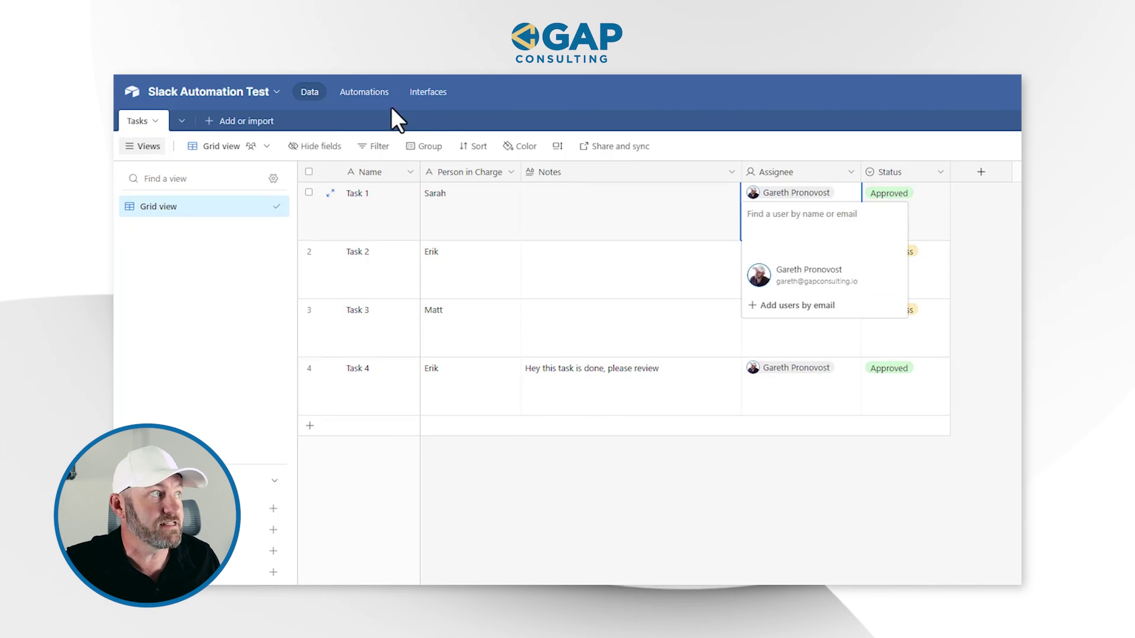
Step: Make the recipient of Automation 1's Slack message dynamic, using the Email of the triggering record's Assignee
{"action": "left_click", "coordinate": [375, 105]}
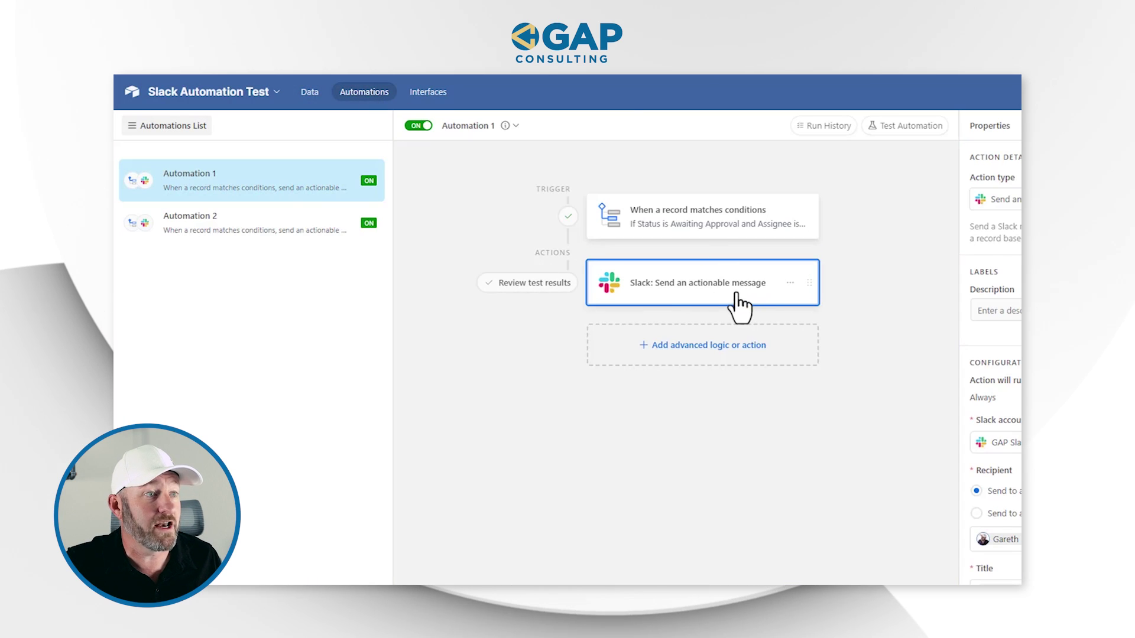
{"action": "scroll", "coordinate": [1005, 510], "scroll_direction": "down", "scroll_amount": 3}
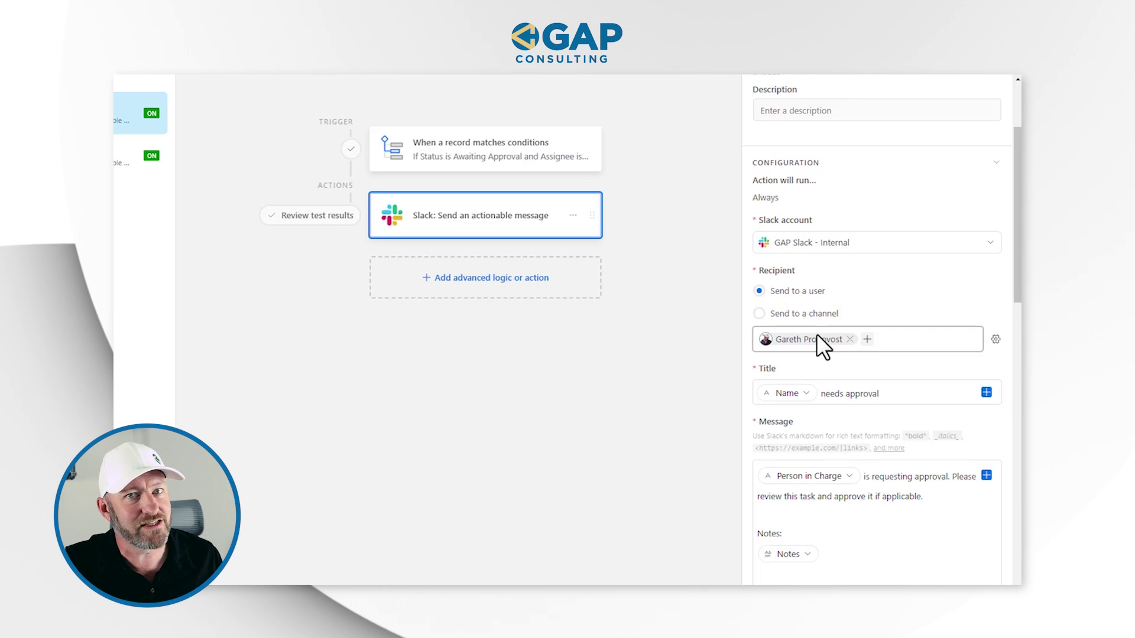
{"action": "left_click", "coordinate": [996, 339]}
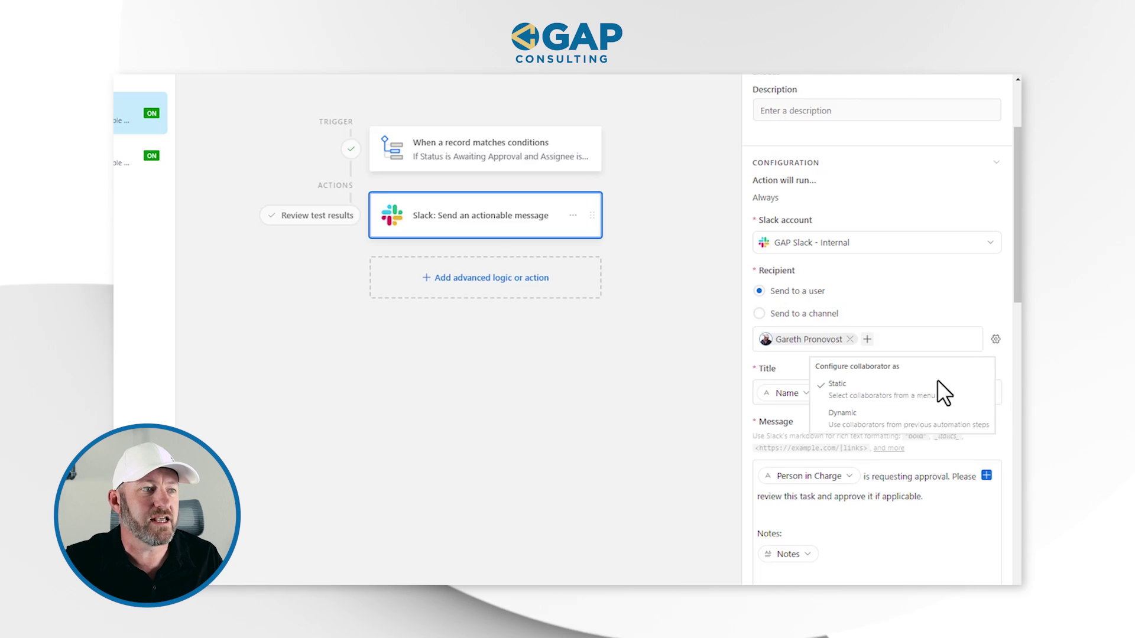
{"action": "left_click", "coordinate": [912, 424]}
{"action": "left_click", "coordinate": [967, 339]}
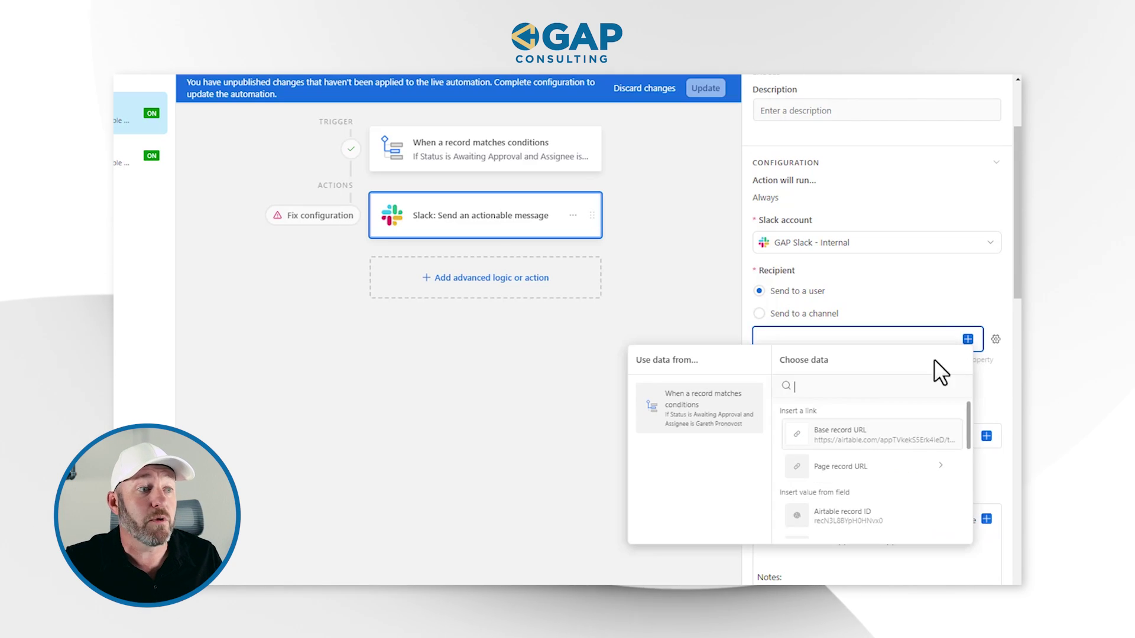
{"action": "scroll", "coordinate": [898, 452], "scroll_direction": "down", "scroll_amount": 1}
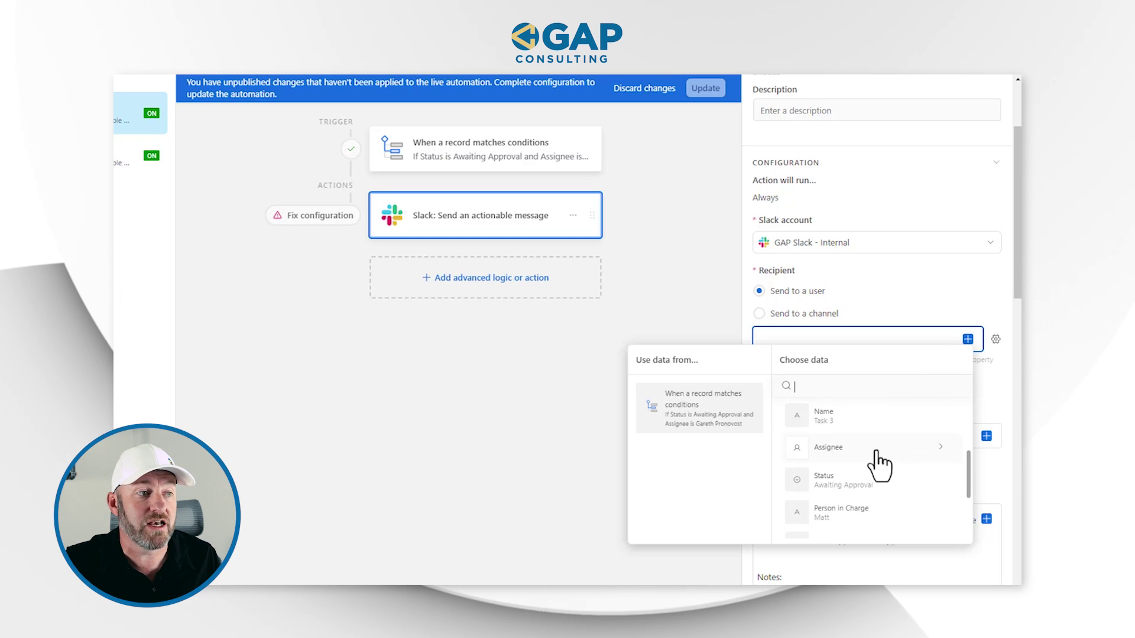
{"action": "left_click", "coordinate": [876, 451]}
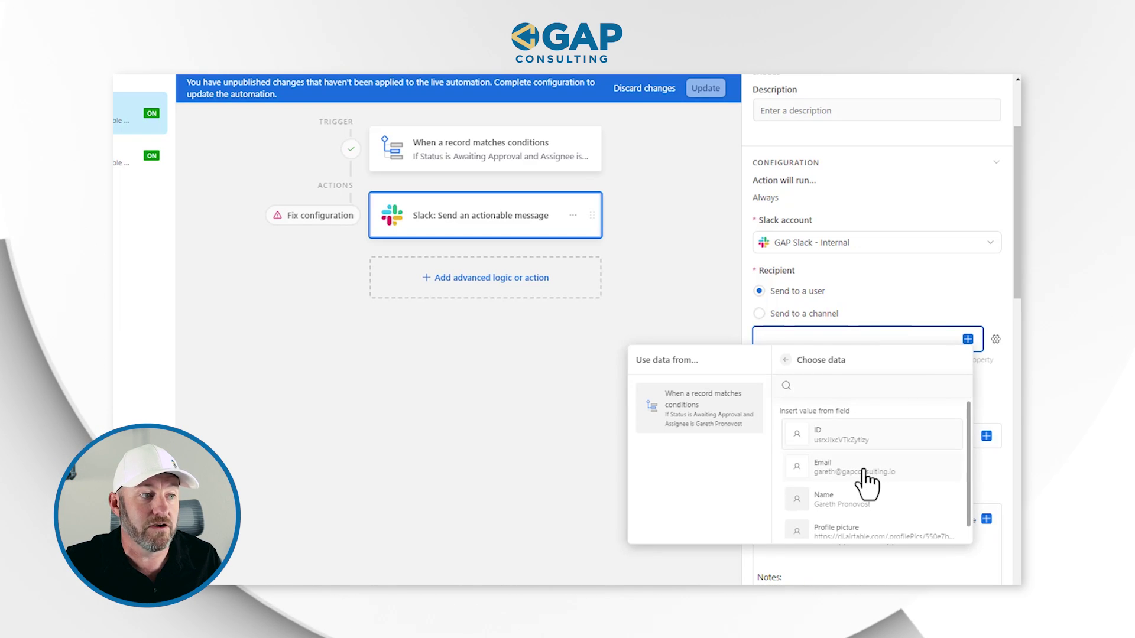
{"action": "left_click", "coordinate": [867, 470]}
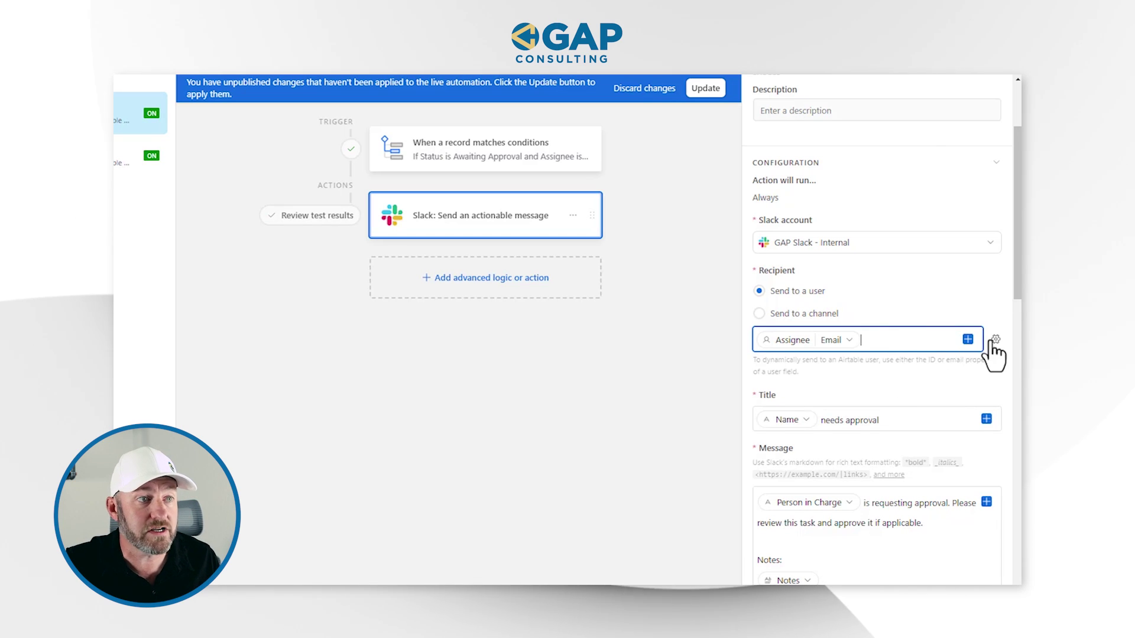
Step: Switch the Slack message's recipient back to Static and select the original collaborator
{"action": "left_click", "coordinate": [920, 410]}
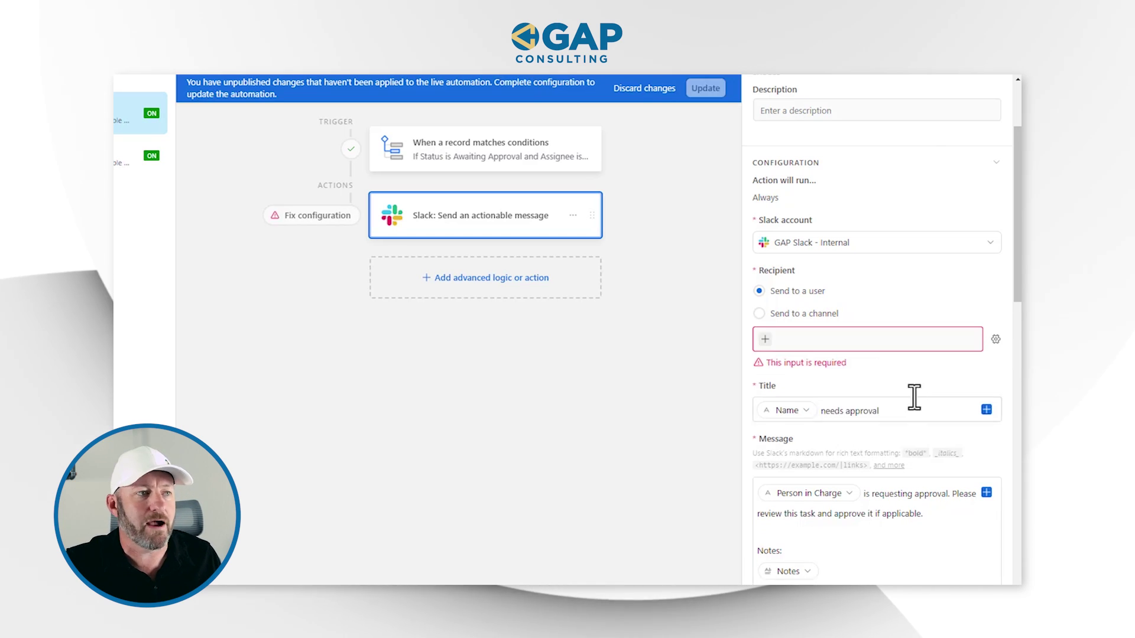
{"action": "left_click", "coordinate": [774, 342]}
{"action": "left_click", "coordinate": [807, 374]}
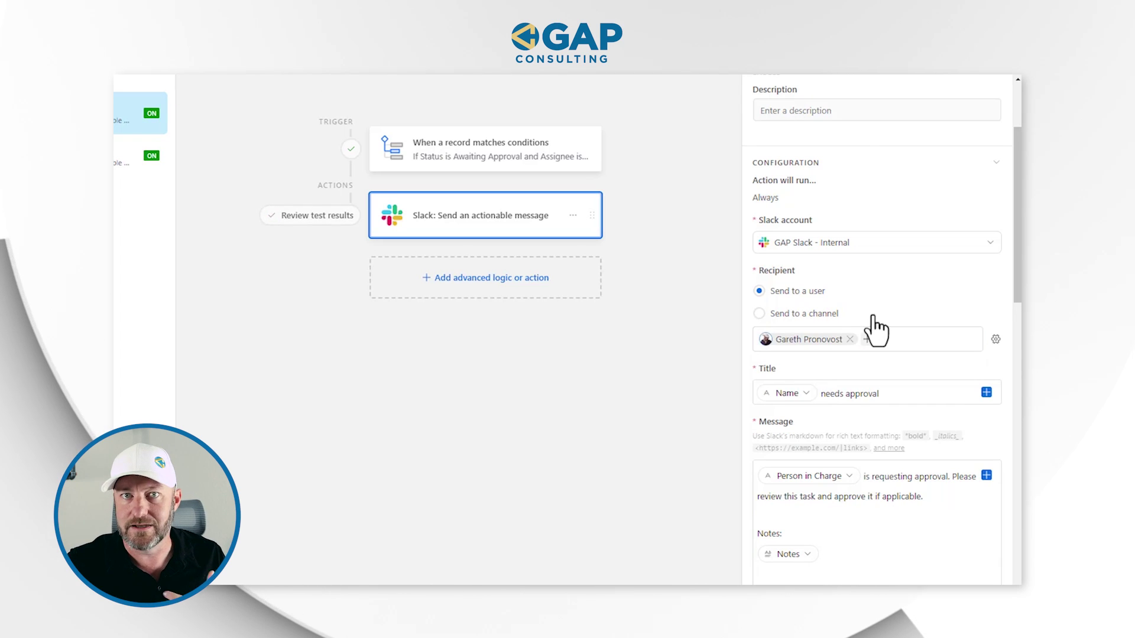
Step: Review Automation 1's Slack message configuration from the recipient and title through to the message, table, record ID and buttons
{"action": "scroll", "coordinate": [857, 210], "scroll_direction": "up", "scroll_amount": 3}
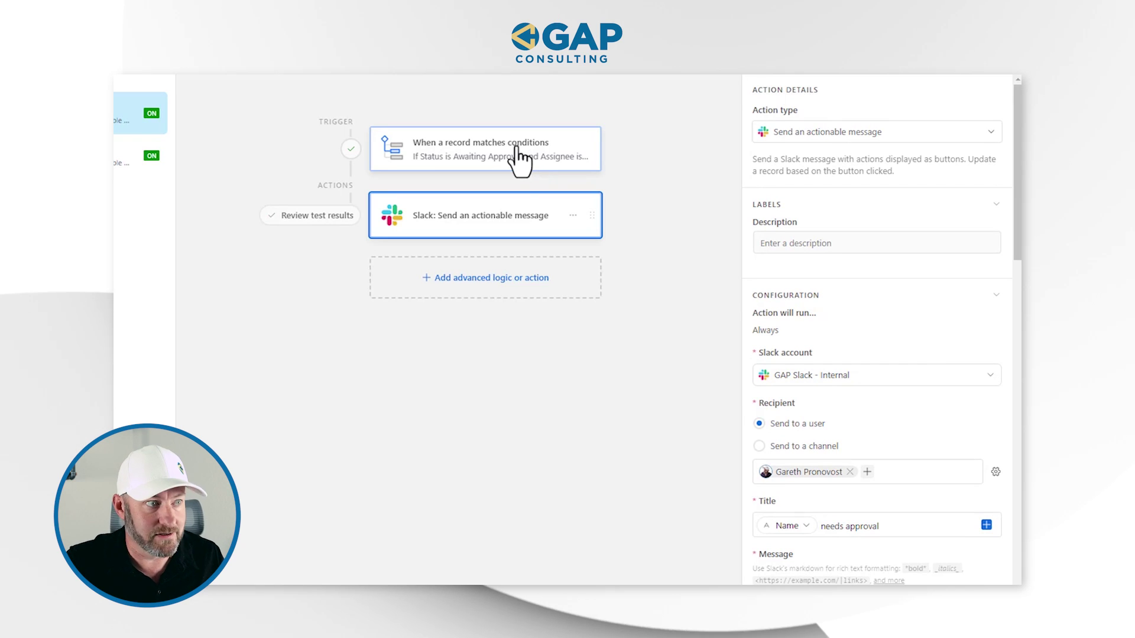
{"action": "scroll", "coordinate": [934, 346], "scroll_direction": "down", "scroll_amount": 3}
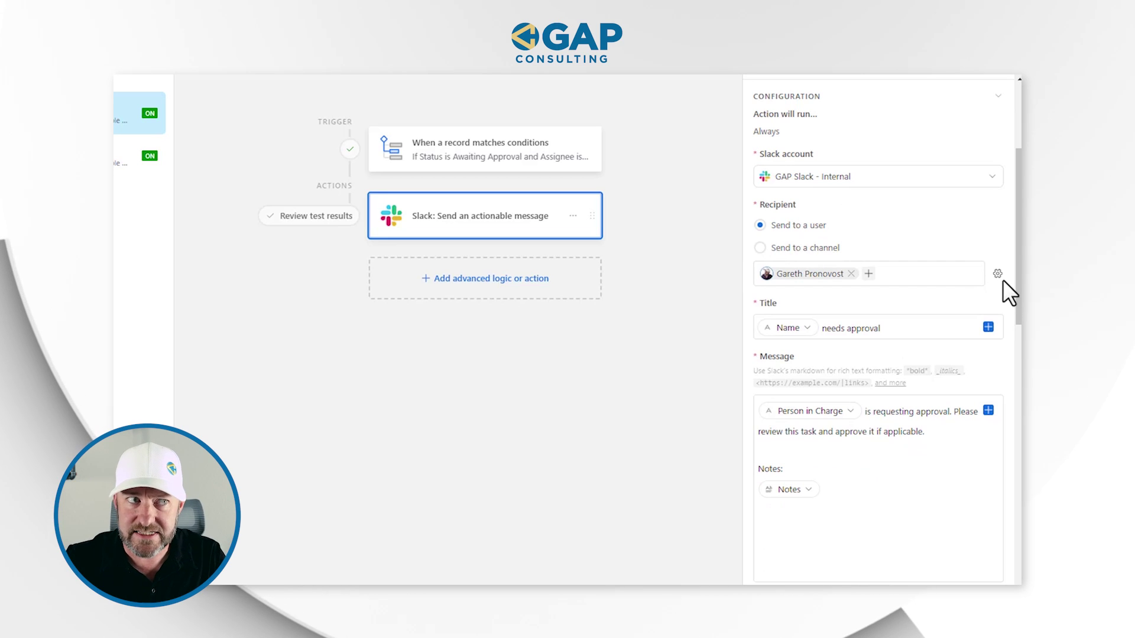
{"action": "scroll", "coordinate": [946, 300], "scroll_direction": "down", "scroll_amount": 1}
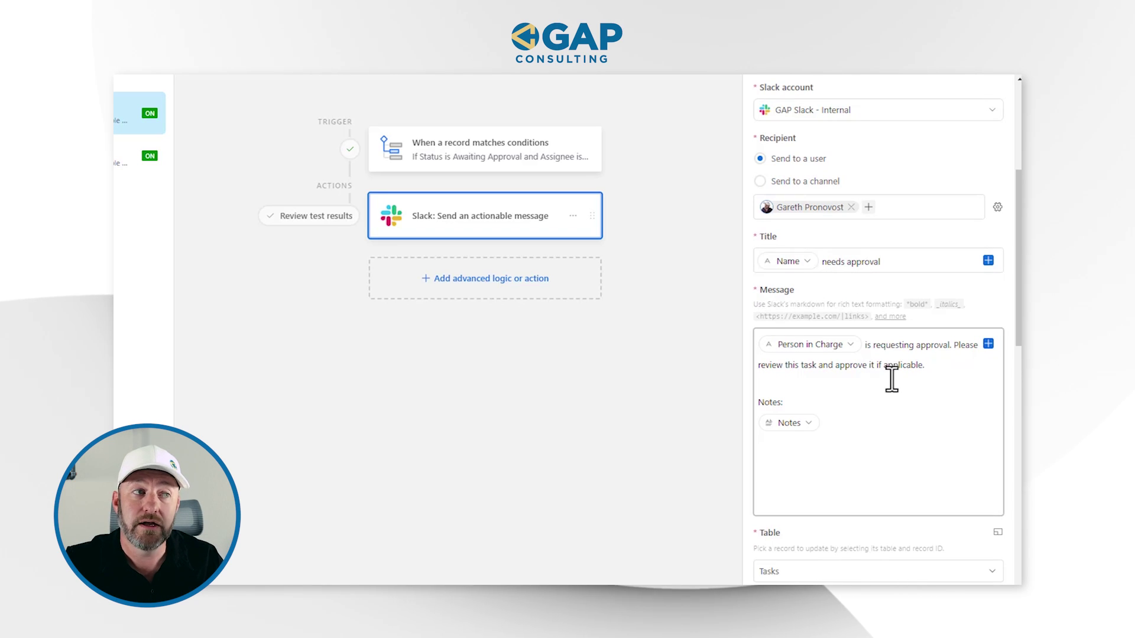
{"action": "scroll", "coordinate": [891, 382], "scroll_direction": "down", "scroll_amount": 3}
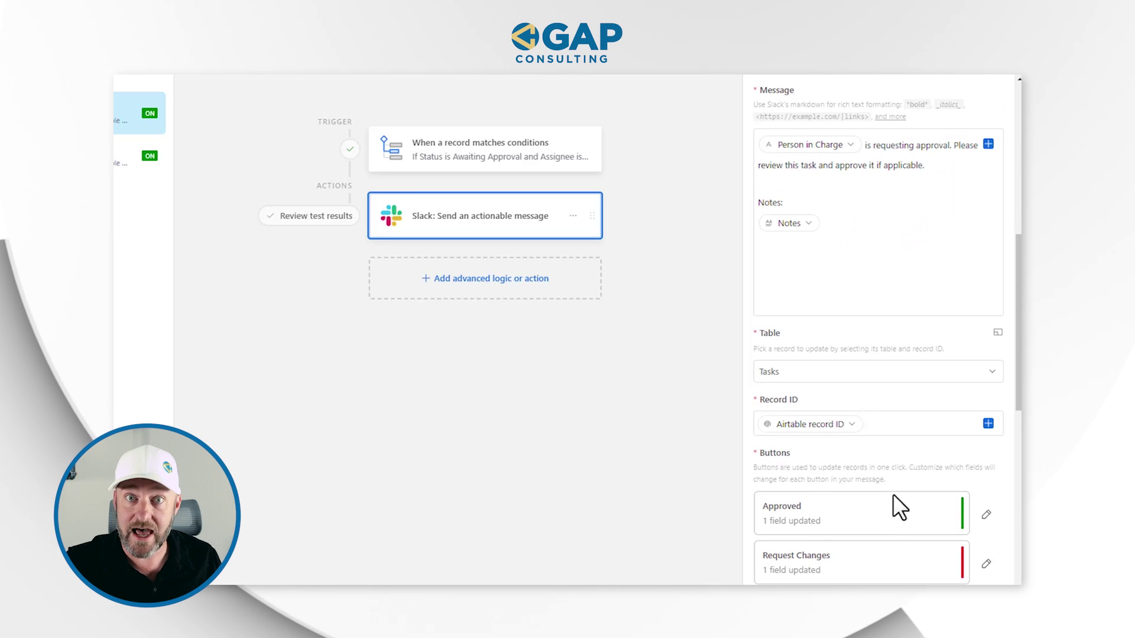
{"action": "scroll", "coordinate": [893, 496], "scroll_direction": "up", "scroll_amount": 5}
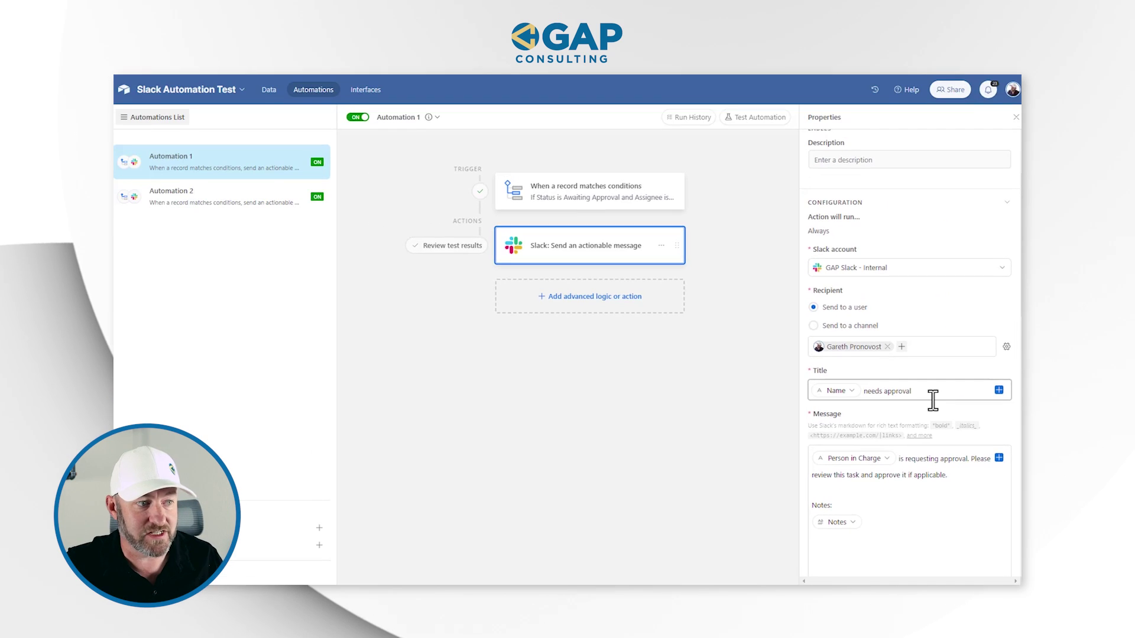
Step: Bring up the Slackbot conversation in Slack and compare it with Automation 1's title and message, including the Name, Person in Charge and Notes tokens
{"action": "key", "text": "alt+Tab"}
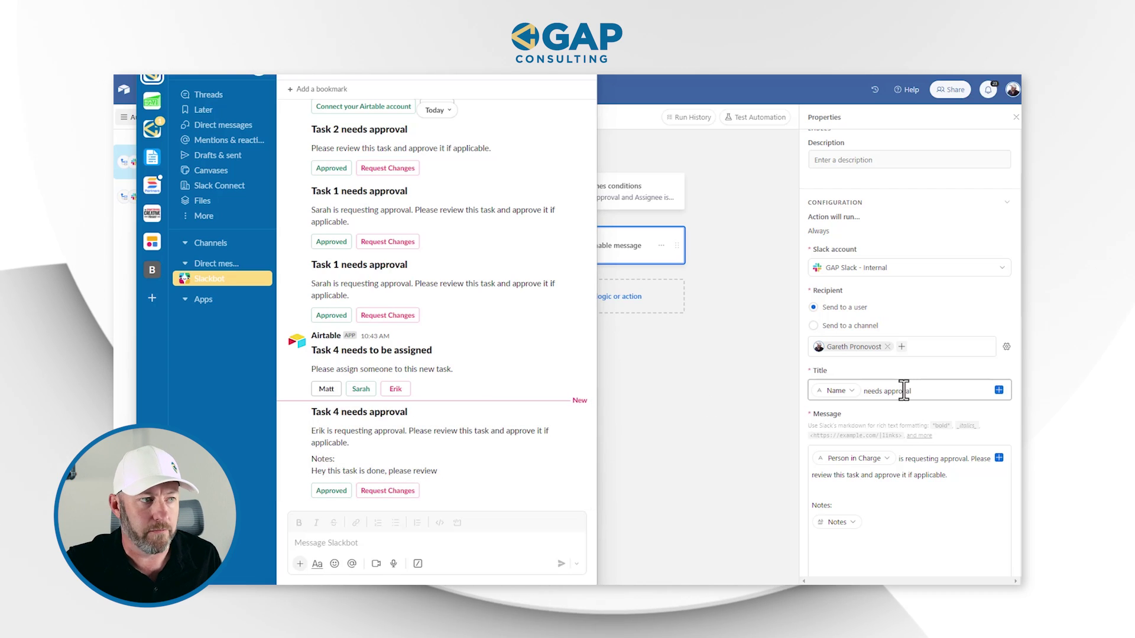
{"action": "scroll", "coordinate": [895, 483], "scroll_direction": "down", "scroll_amount": 1}
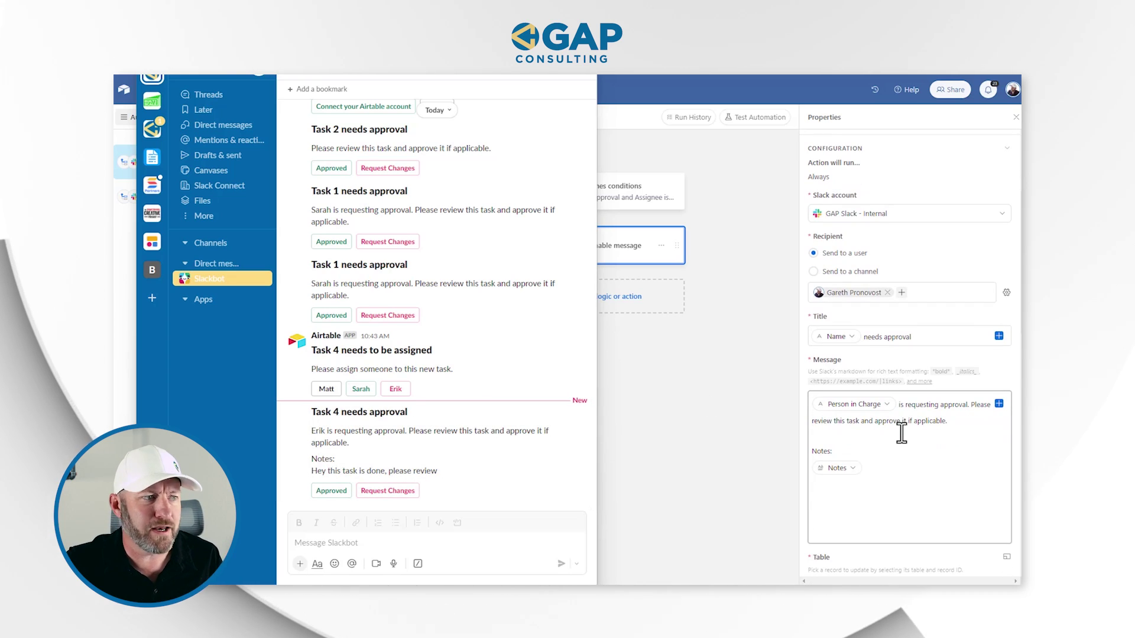
{"action": "mouse_move", "coordinate": [849, 329]}
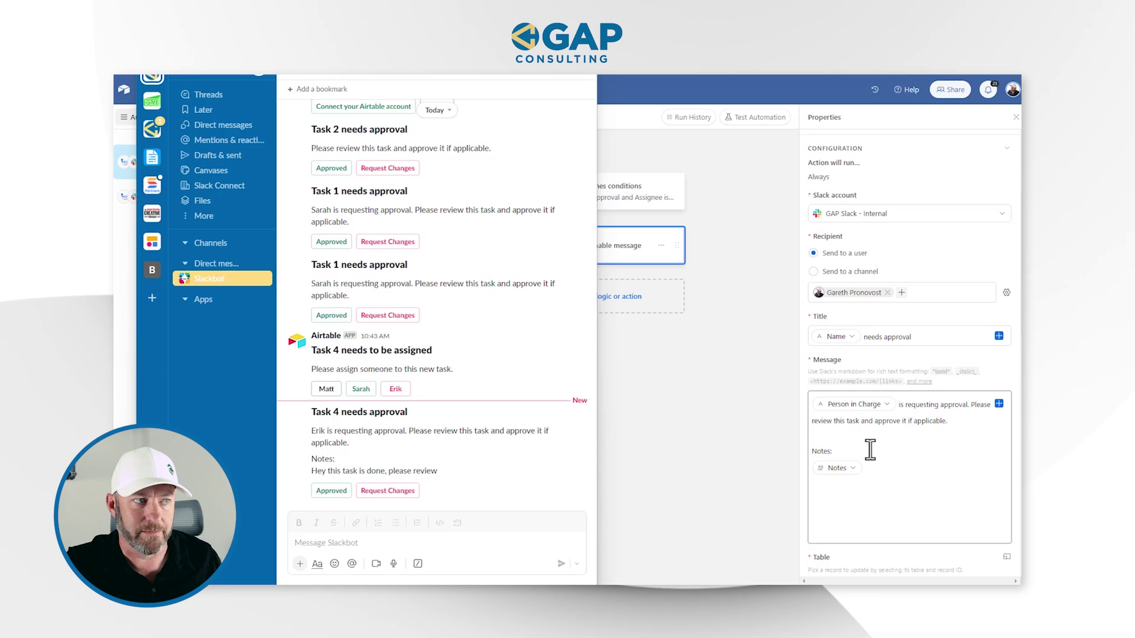
{"action": "mouse_move", "coordinate": [863, 419]}
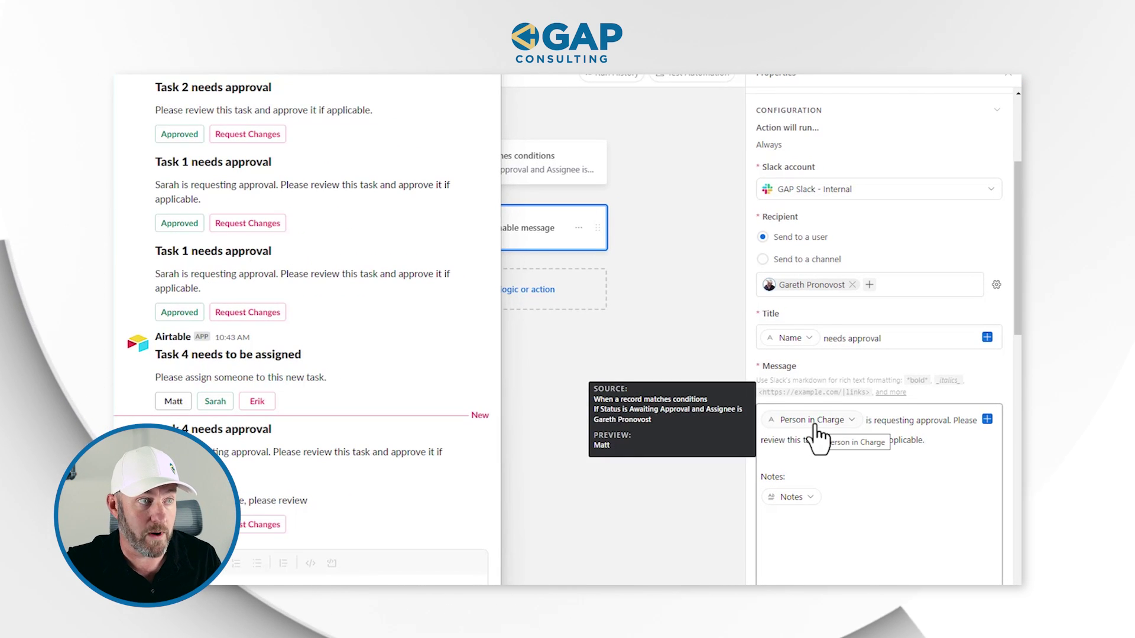
{"action": "mouse_move", "coordinate": [795, 343]}
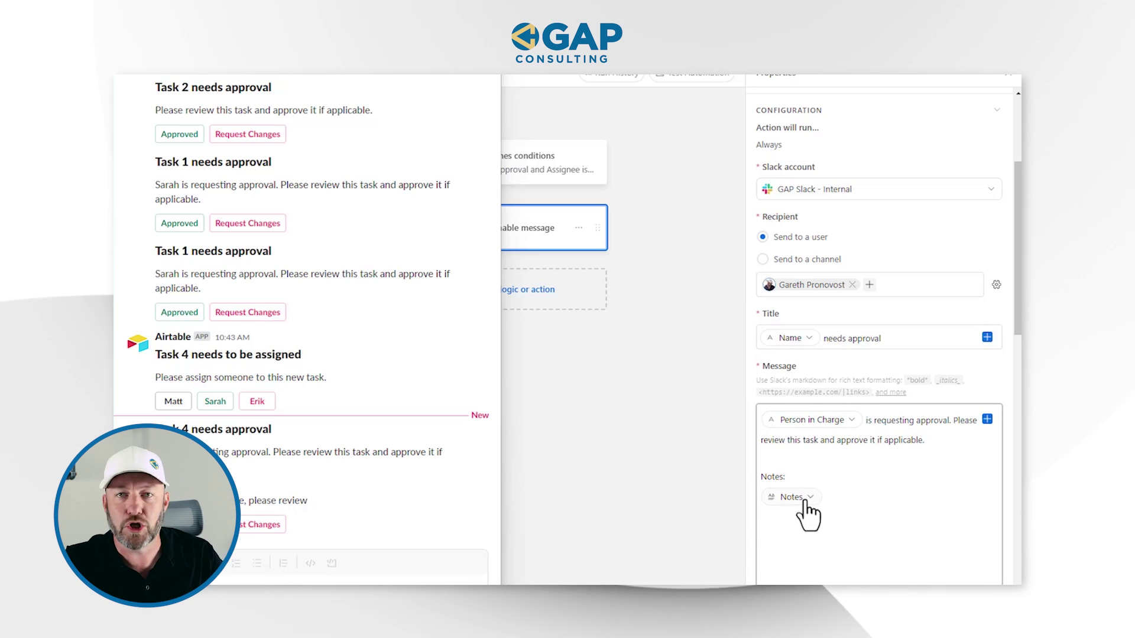
{"action": "left_click_drag", "start_coordinate": [762, 475], "coordinate": [768, 451]}
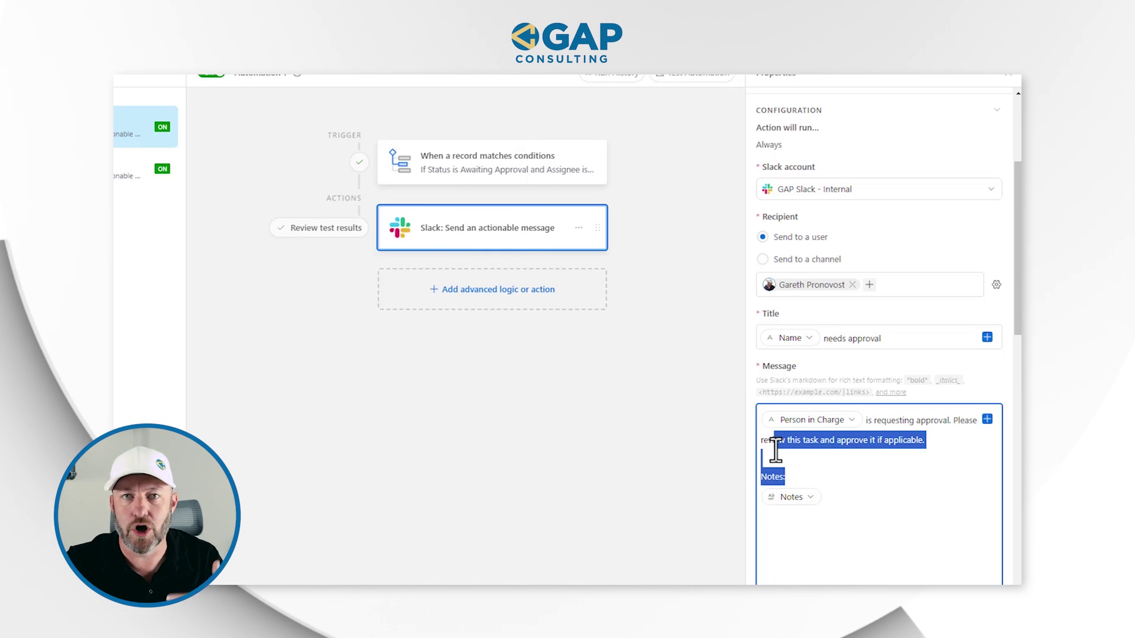
{"action": "left_click_drag", "start_coordinate": [776, 449], "coordinate": [776, 450]}
{"action": "left_click", "coordinate": [917, 435]}
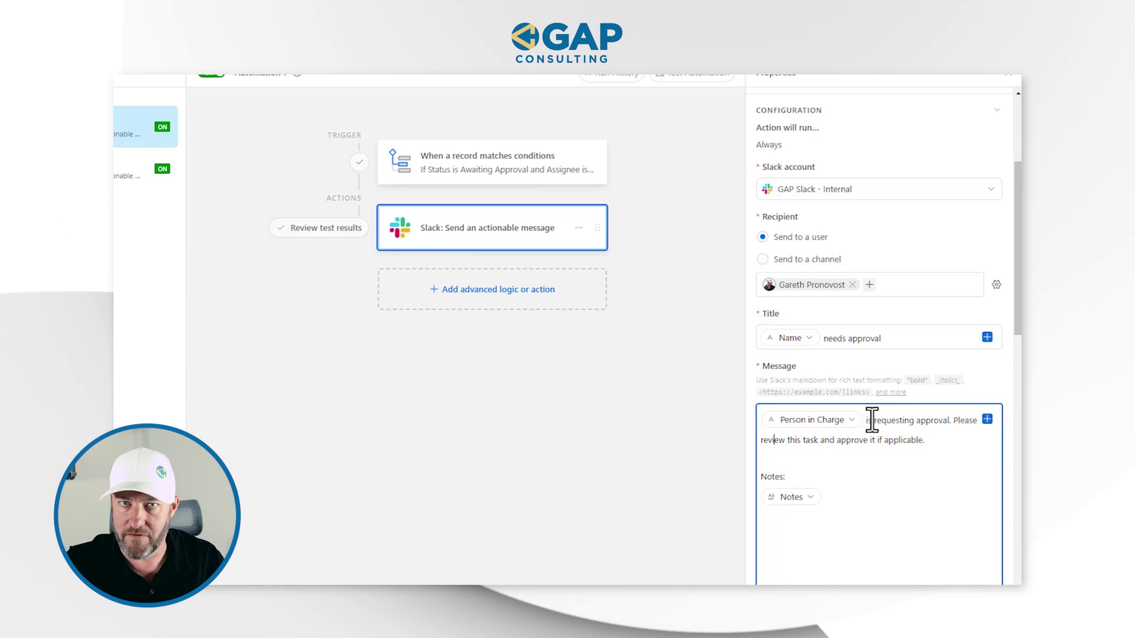
Step: Check which table and record ID the buttons of Automation 1's Slack message update
{"action": "scroll", "coordinate": [879, 431], "scroll_direction": "down", "scroll_amount": 2}
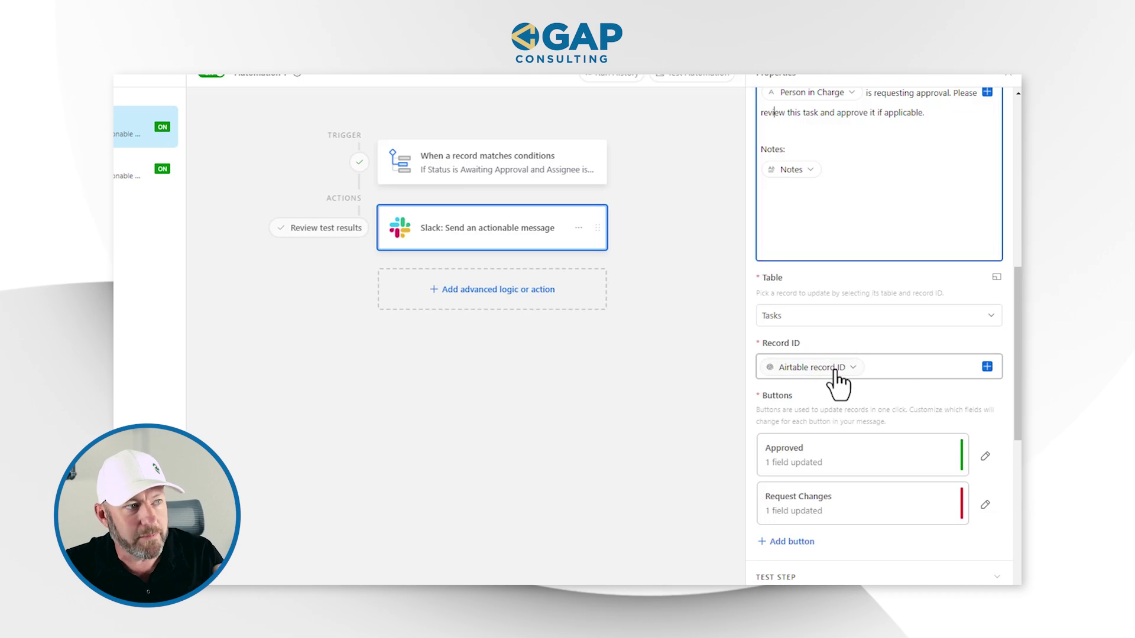
{"action": "mouse_move", "coordinate": [836, 384]}
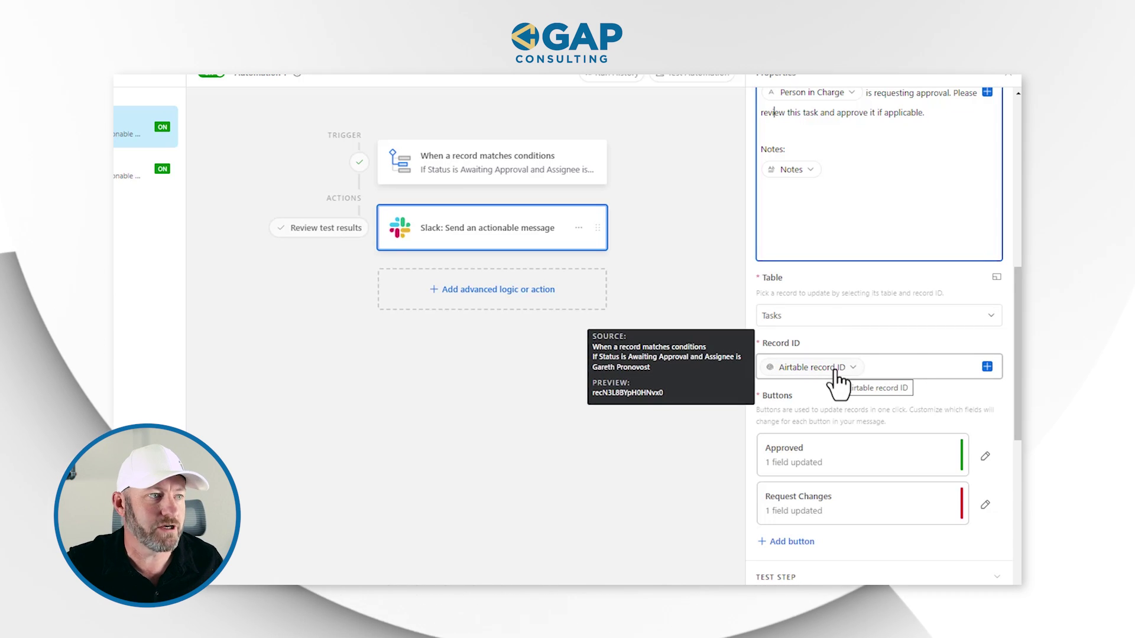
{"action": "scroll", "coordinate": [836, 370], "scroll_direction": "down", "scroll_amount": 2}
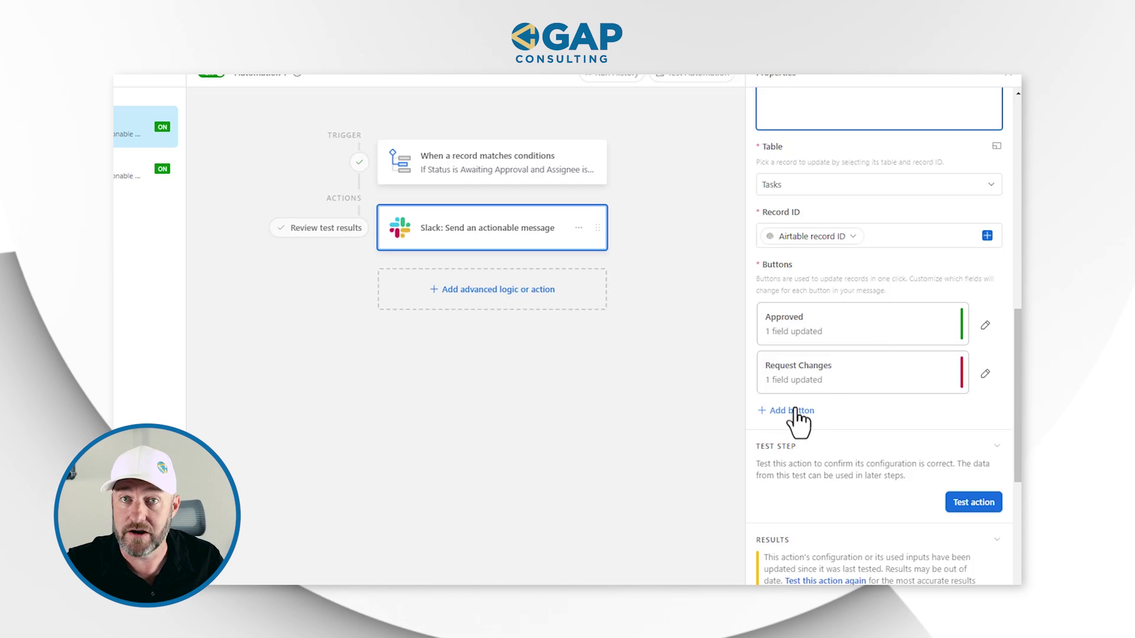
Step: Open the settings of the Approved button and inspect which trigger record data can be inserted into its label
{"action": "left_click", "coordinate": [984, 326]}
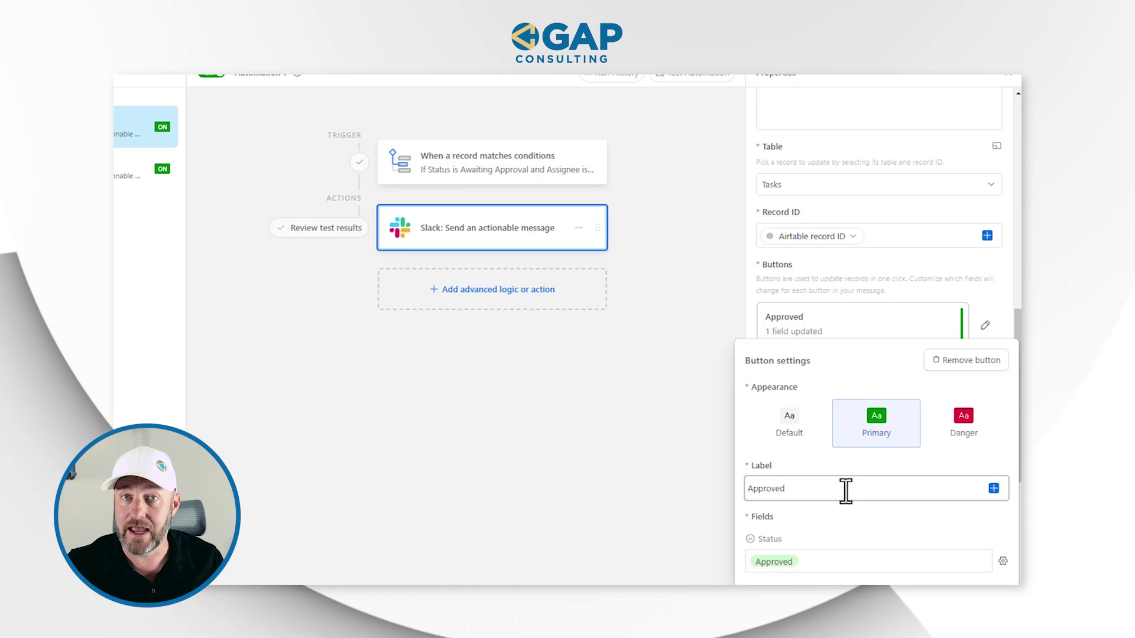
{"action": "left_click", "coordinate": [994, 491]}
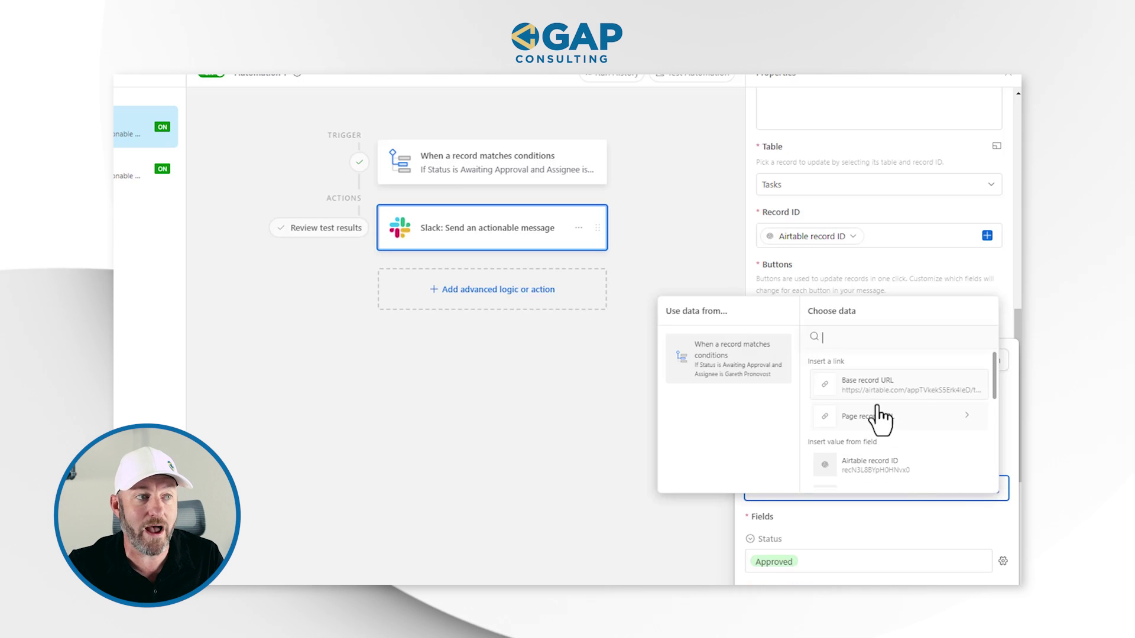
{"action": "scroll", "coordinate": [881, 417], "scroll_direction": "down", "scroll_amount": 3}
{"action": "scroll", "coordinate": [887, 464], "scroll_direction": "up", "scroll_amount": 3}
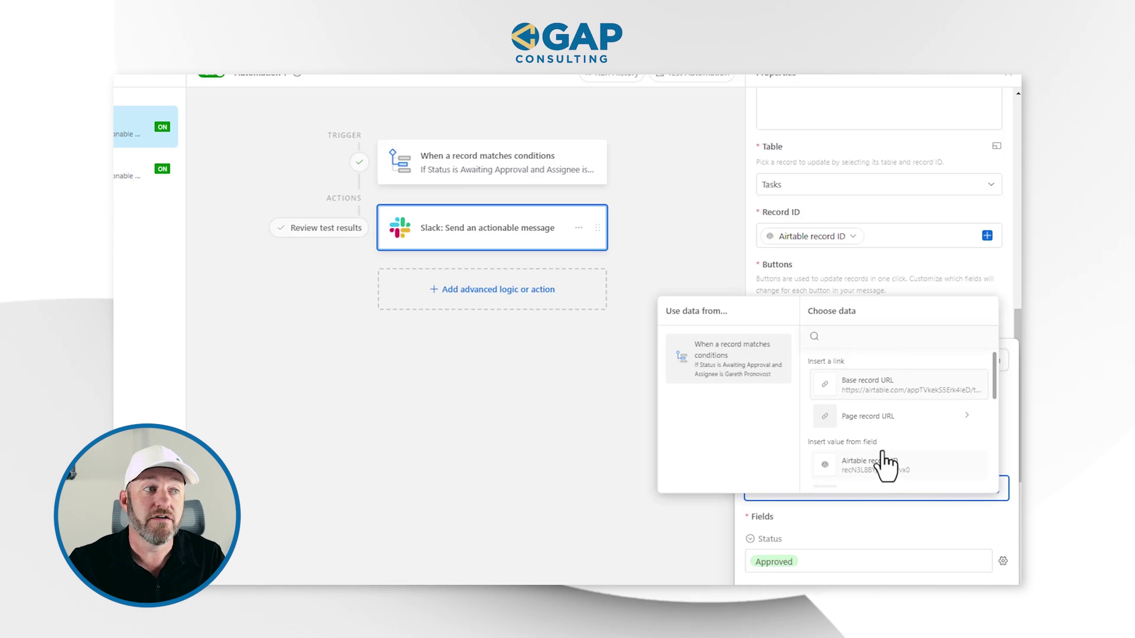
{"action": "left_click", "coordinate": [954, 286]}
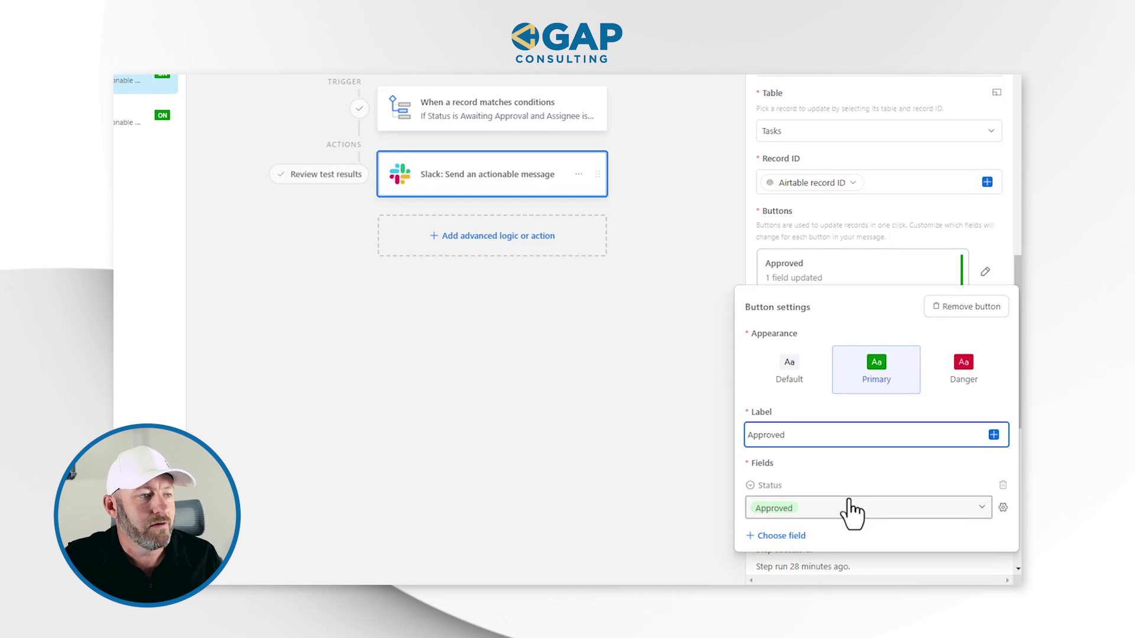
Step: Examine the Approved button's label and Status value, and check which other fields the button could update
{"action": "left_click", "coordinate": [851, 508]}
{"action": "left_click", "coordinate": [875, 435]}
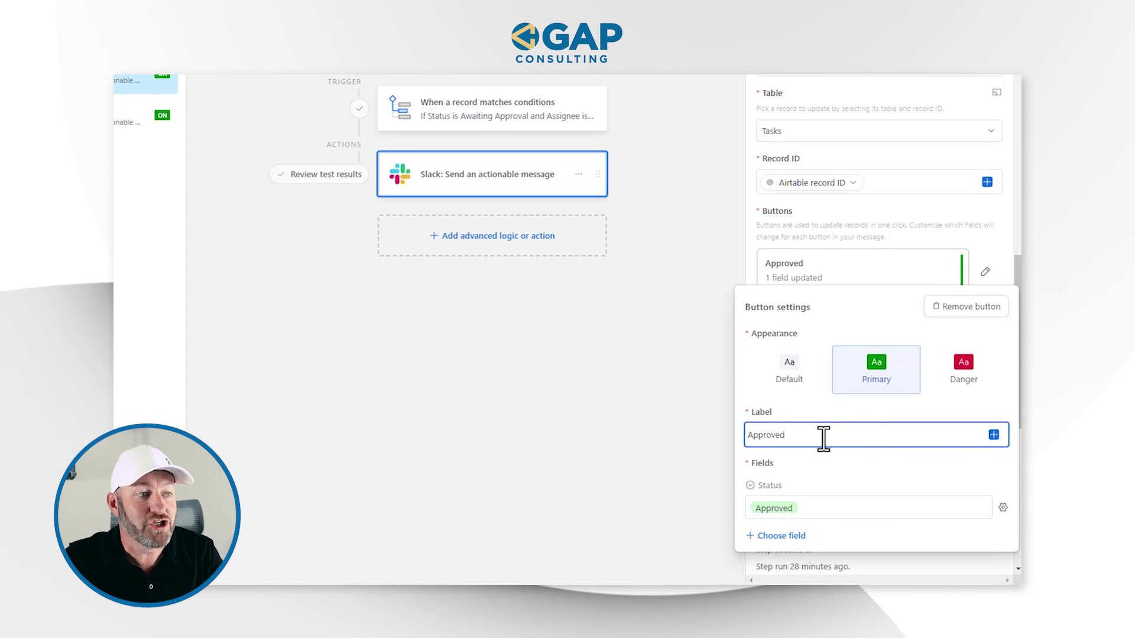
{"action": "double_click", "coordinate": [748, 435]}
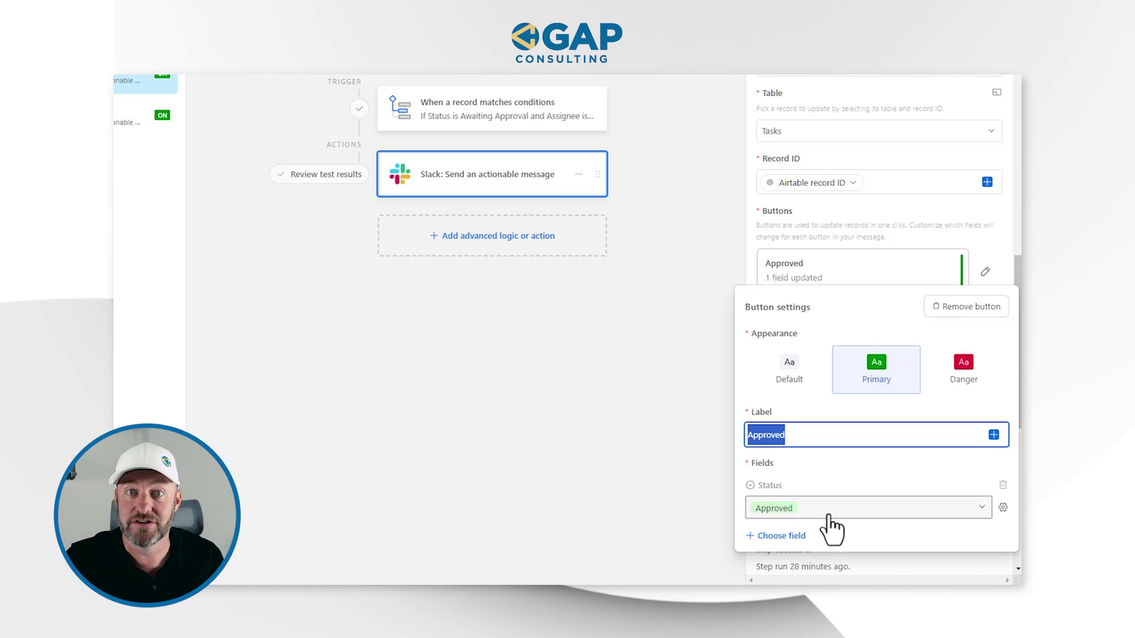
{"action": "left_click", "coordinate": [786, 537]}
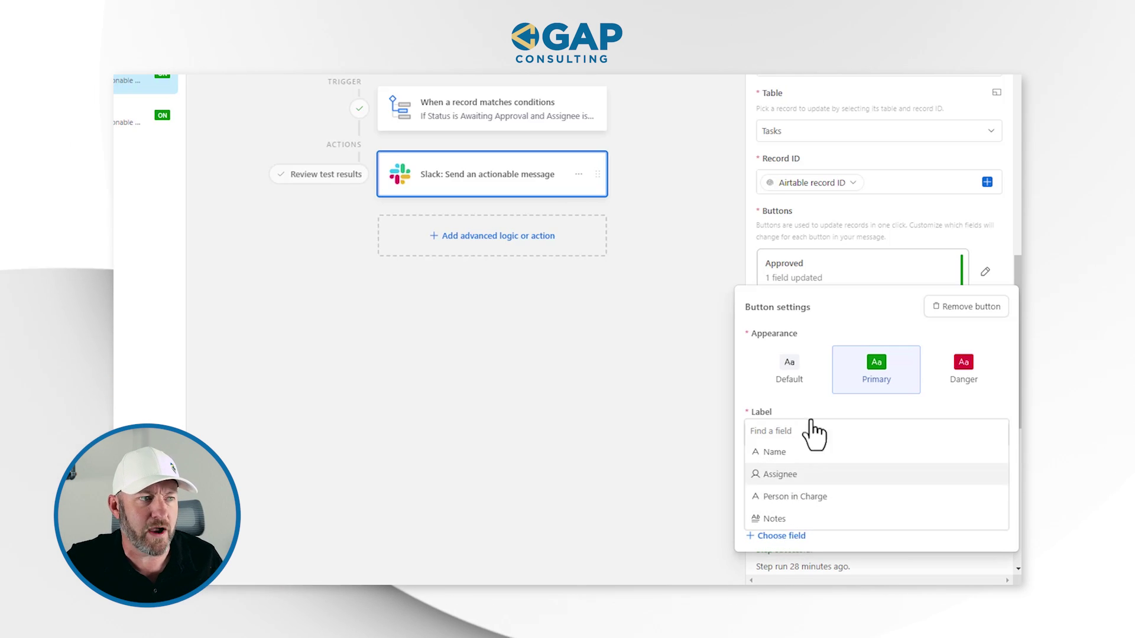
{"action": "left_click", "coordinate": [889, 321]}
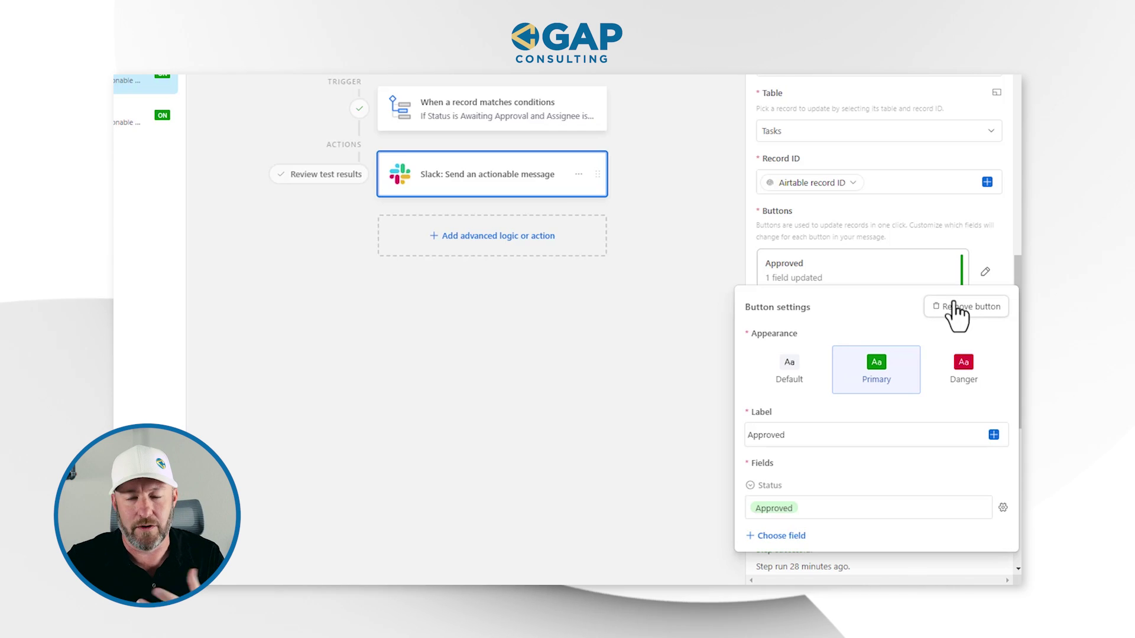
{"action": "left_click", "coordinate": [981, 234]}
Step: Inspect the Request Changes button's appearance, label and the Status value it sets
{"action": "scroll", "coordinate": [985, 322], "scroll_direction": "up", "scroll_amount": 1}
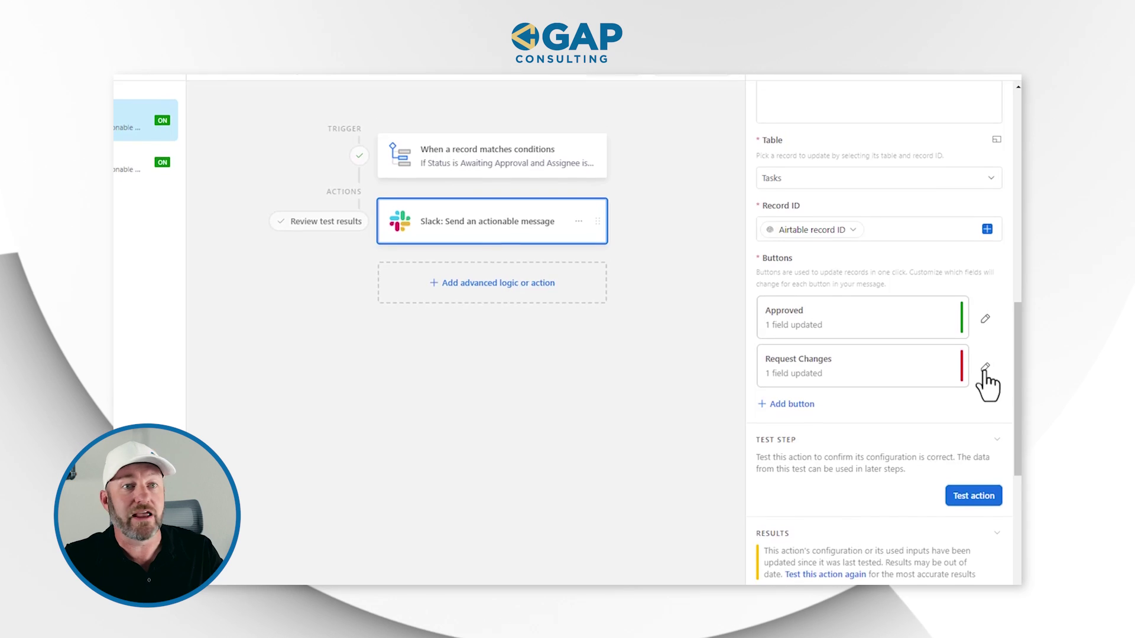
{"action": "left_click", "coordinate": [983, 388]}
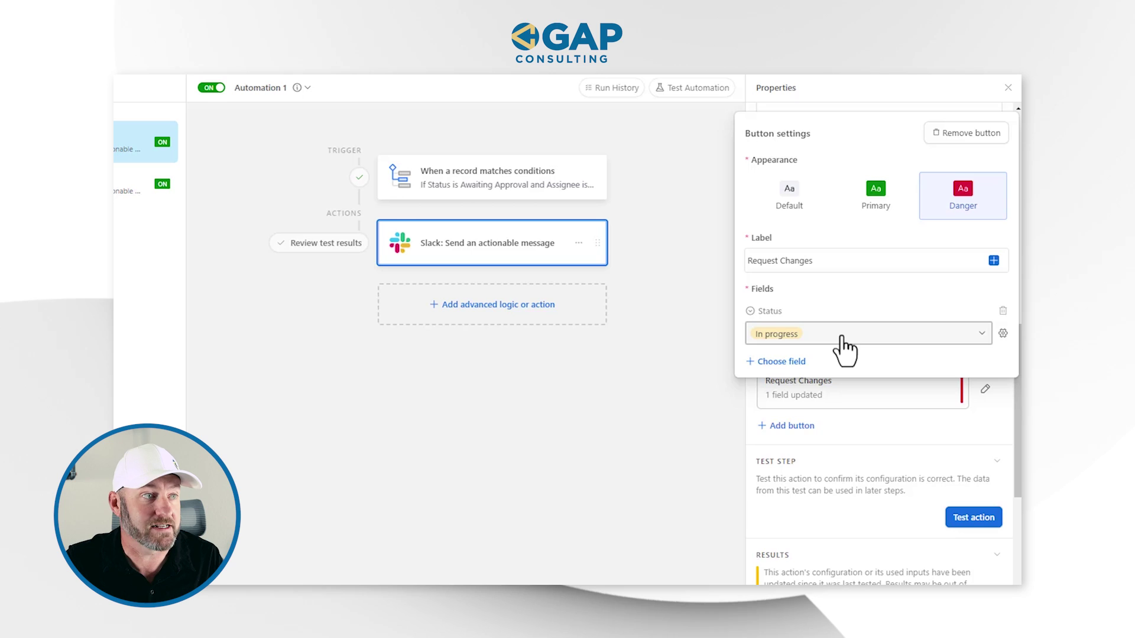
{"action": "left_click", "coordinate": [708, 166]}
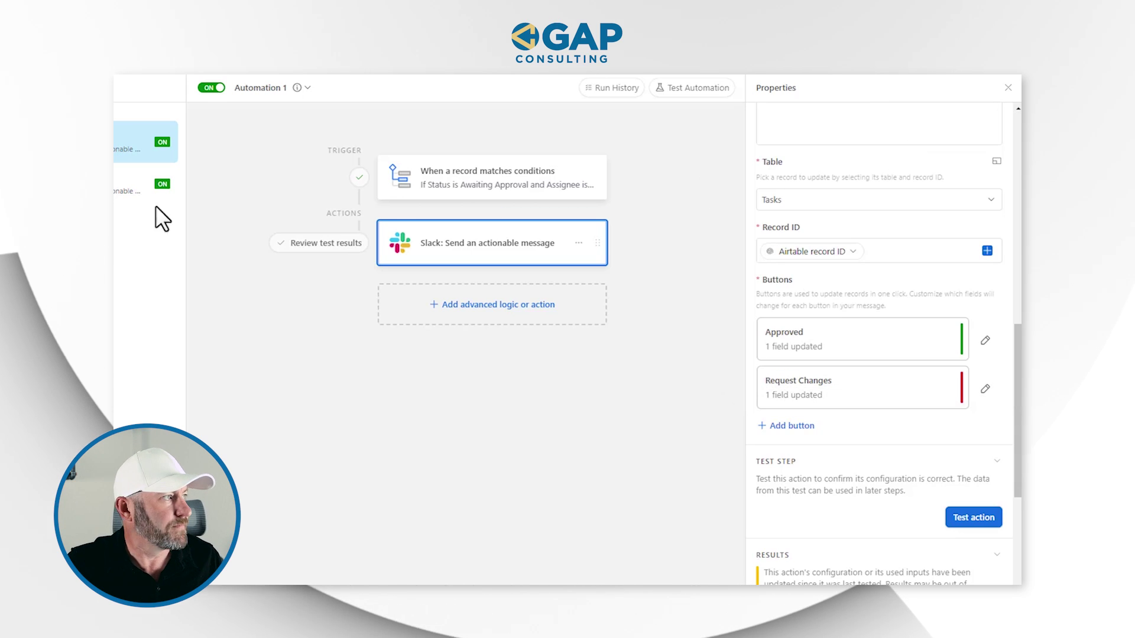
Step: Open Automation 2 and review its trigger conditions and the recipient, title and message of its actionable Slack message
{"action": "left_click", "coordinate": [151, 192]}
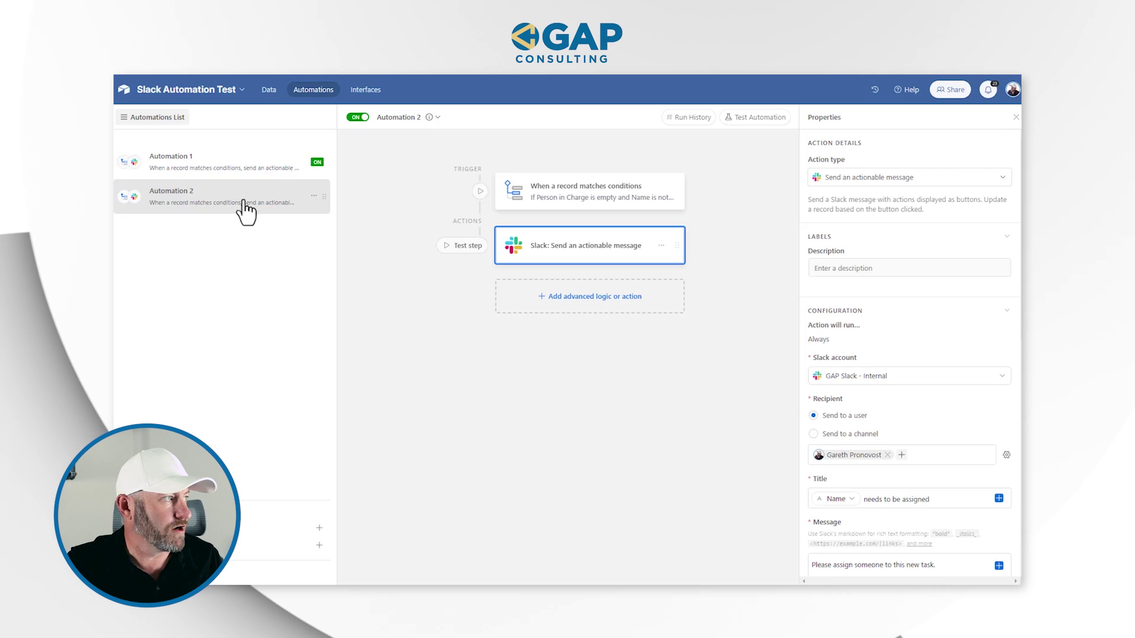
{"action": "left_click", "coordinate": [571, 201]}
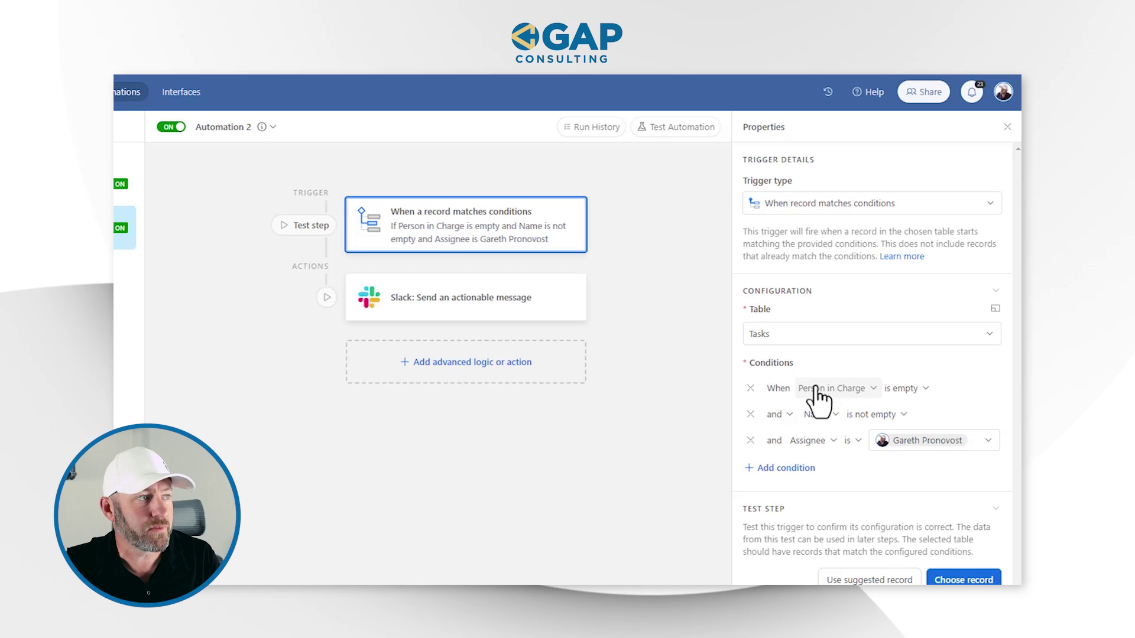
{"action": "left_click", "coordinate": [499, 315]}
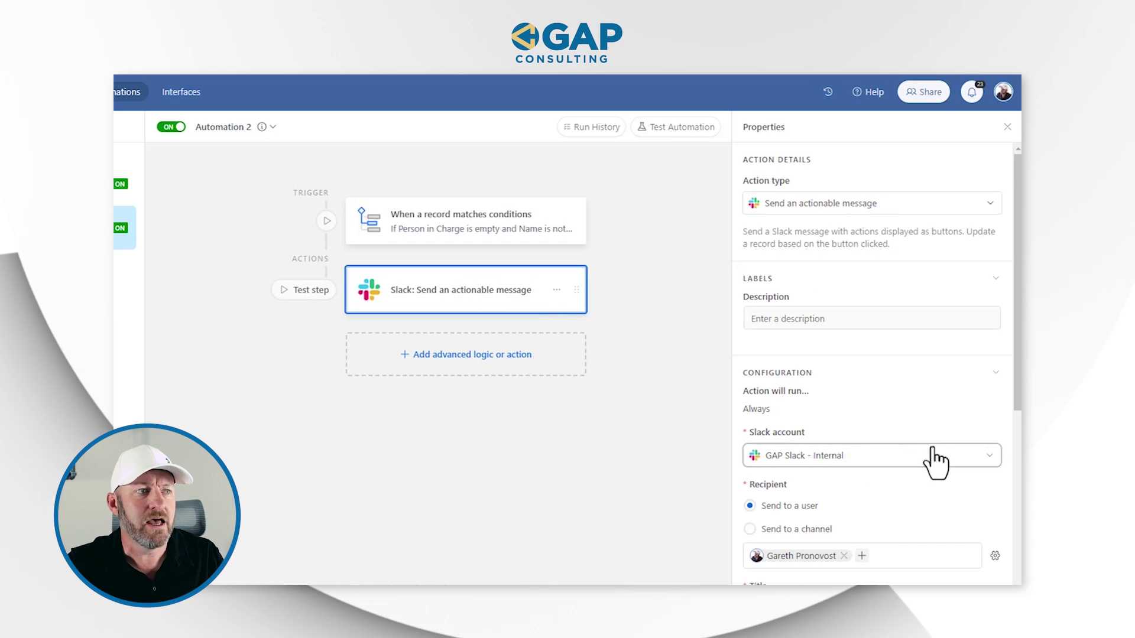
{"action": "scroll", "coordinate": [913, 458], "scroll_direction": "down", "scroll_amount": 2}
{"action": "scroll", "coordinate": [900, 441], "scroll_direction": "down", "scroll_amount": 2}
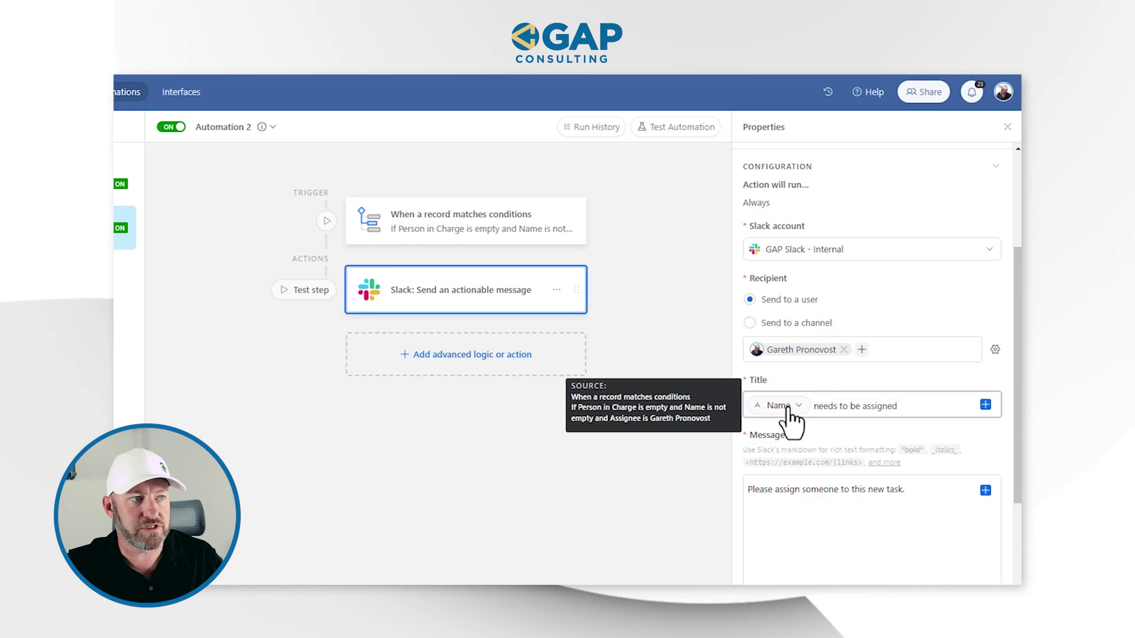
{"action": "scroll", "coordinate": [793, 416], "scroll_direction": "down", "scroll_amount": 3}
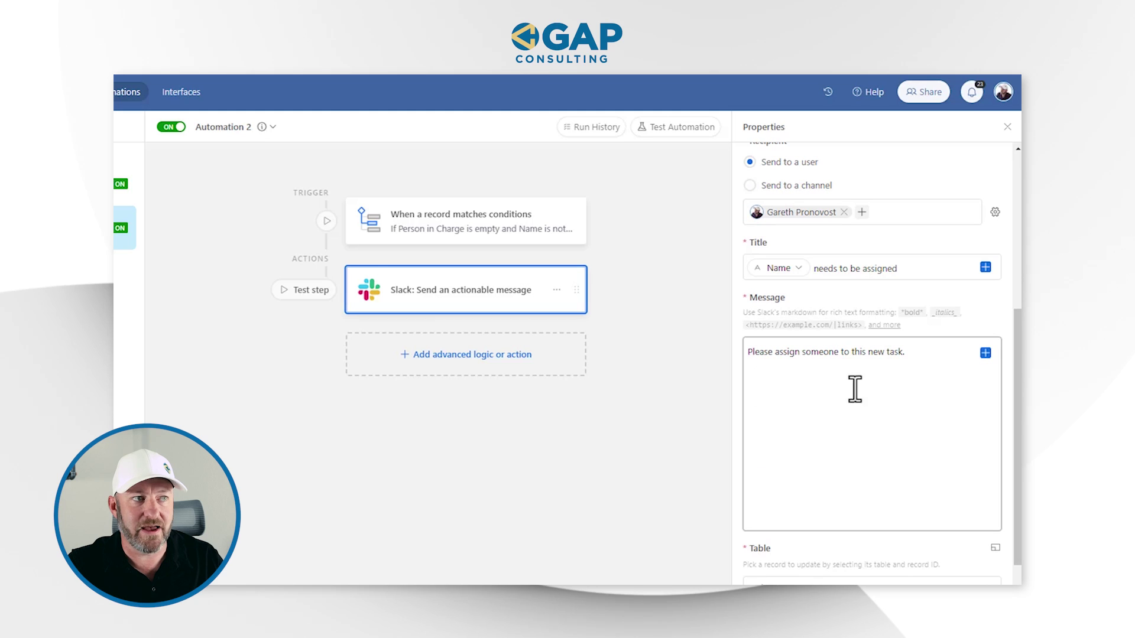
{"action": "scroll", "coordinate": [880, 391], "scroll_direction": "down", "scroll_amount": 6}
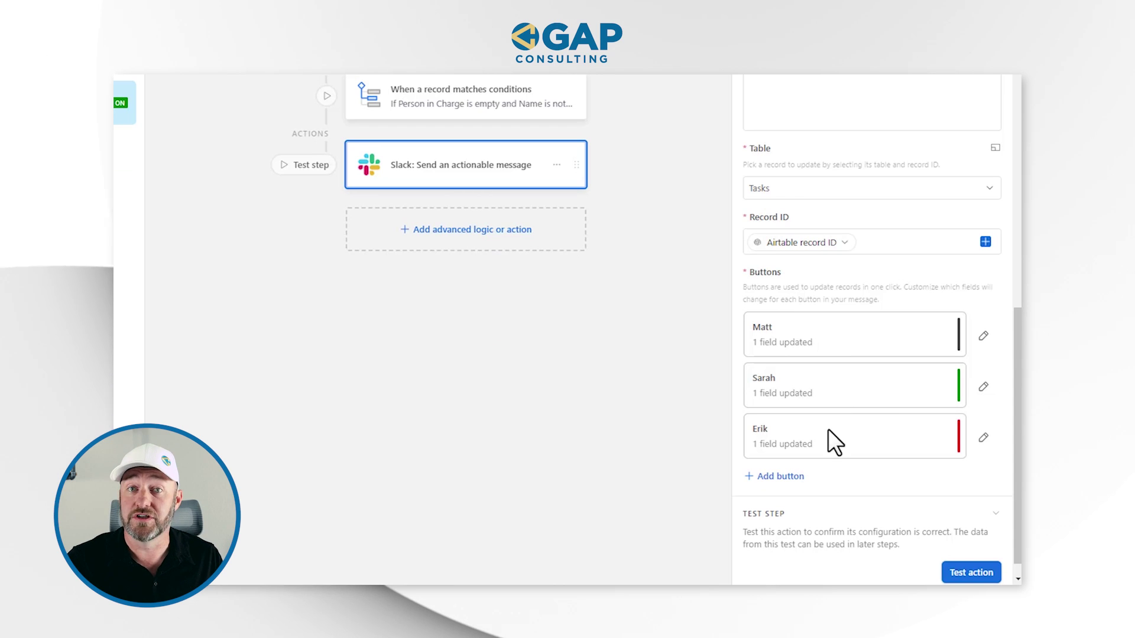
Step: Inspect the appearance, label and Person in Charge value of each of the three assignment buttons in Automation 2
{"action": "left_click", "coordinate": [983, 337]}
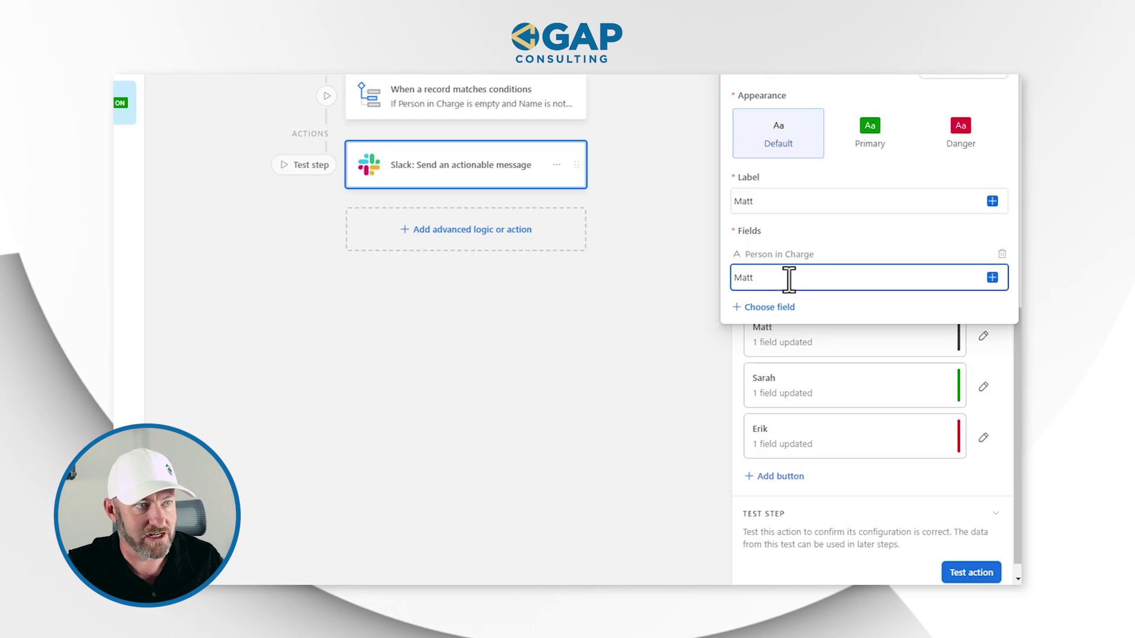
{"action": "left_click", "coordinate": [984, 387]}
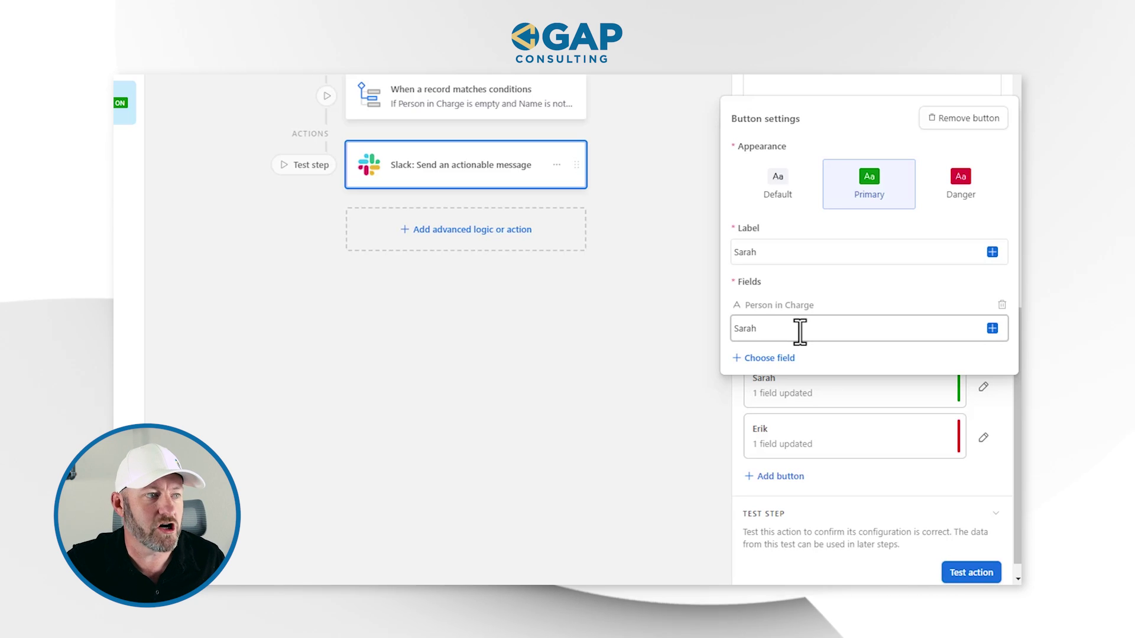
{"action": "left_click", "coordinate": [981, 438]}
{"action": "left_click", "coordinate": [983, 438]}
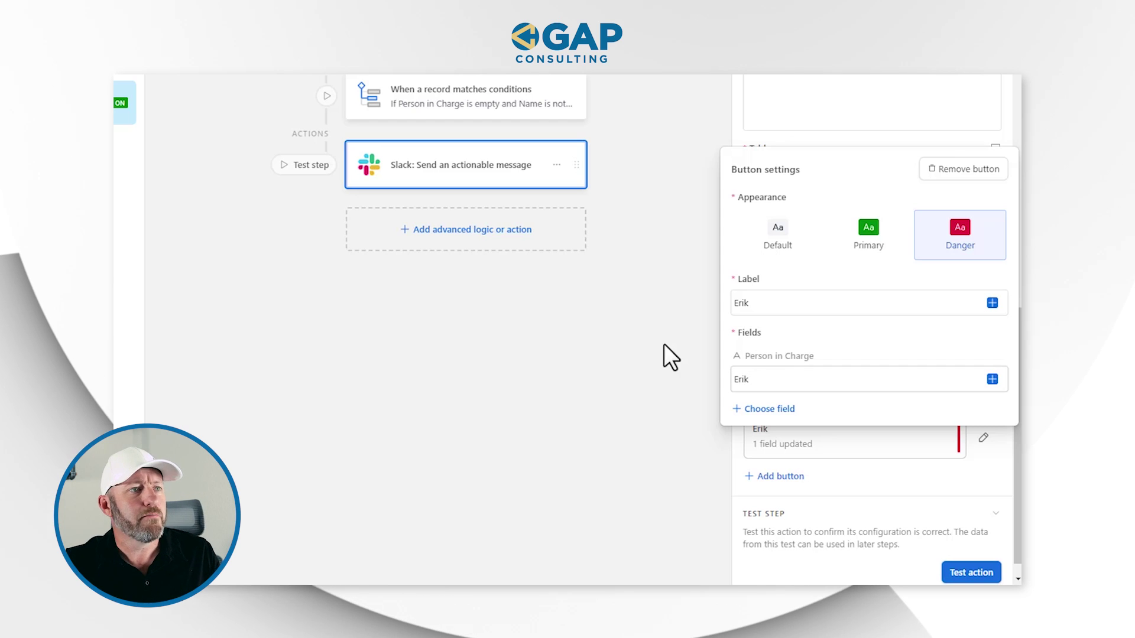
Step: Compare Task 4's assignment and approval messages in Slack with its Person in Charge, Notes and Status in the Tasks table
{"action": "left_click", "coordinate": [616, 343]}
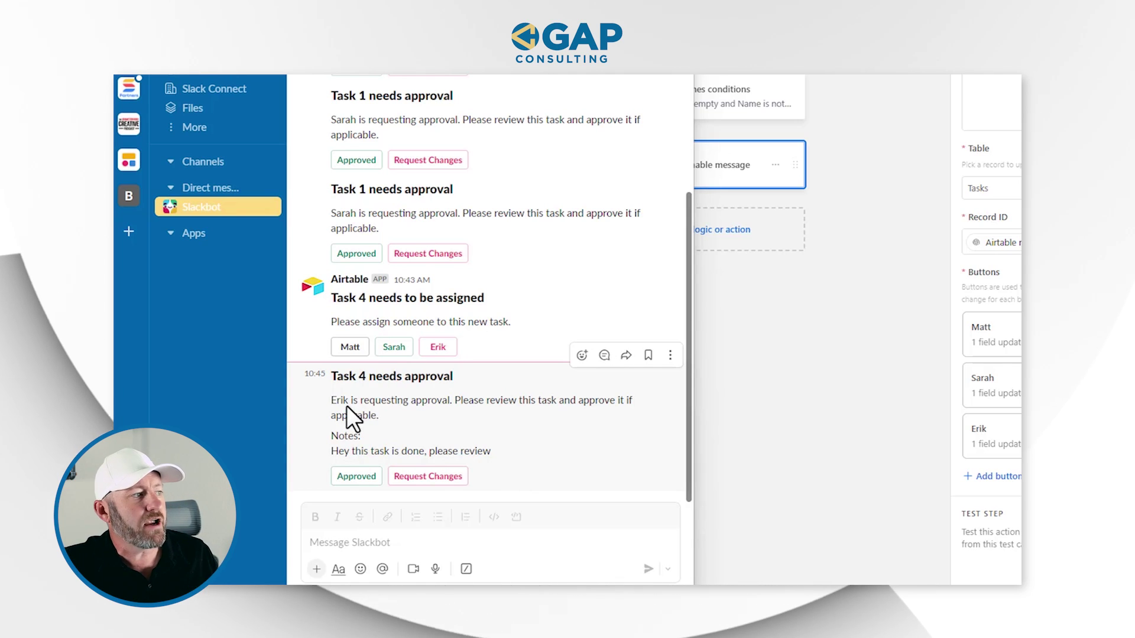
{"action": "left_click", "coordinate": [733, 376]}
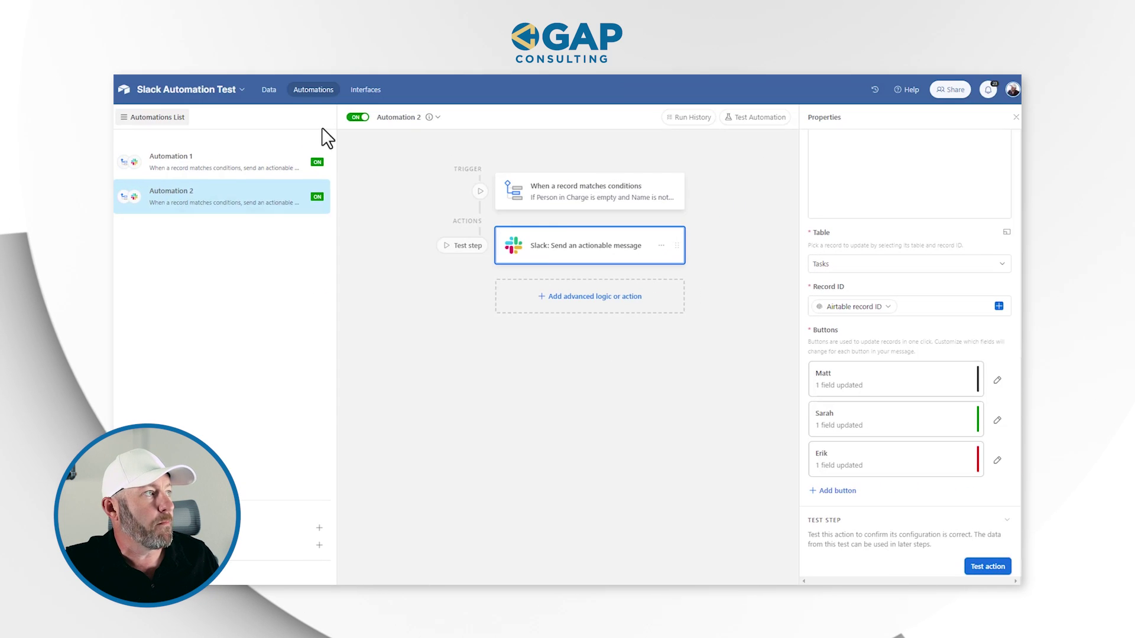
{"action": "left_click", "coordinate": [268, 90]}
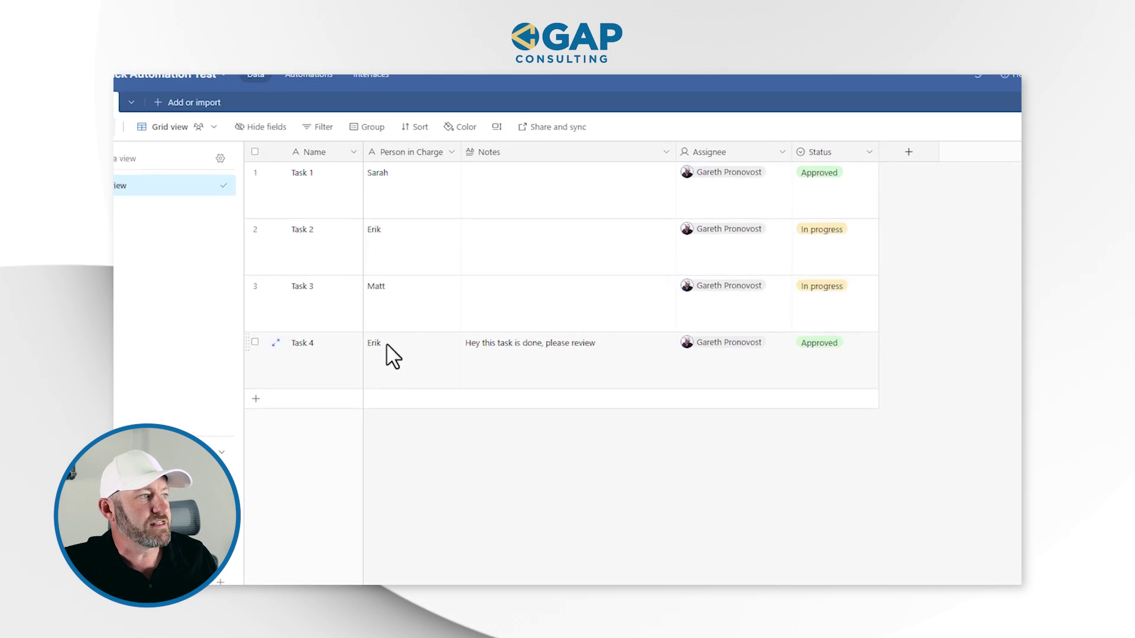
{"action": "left_click", "coordinate": [925, 417]}
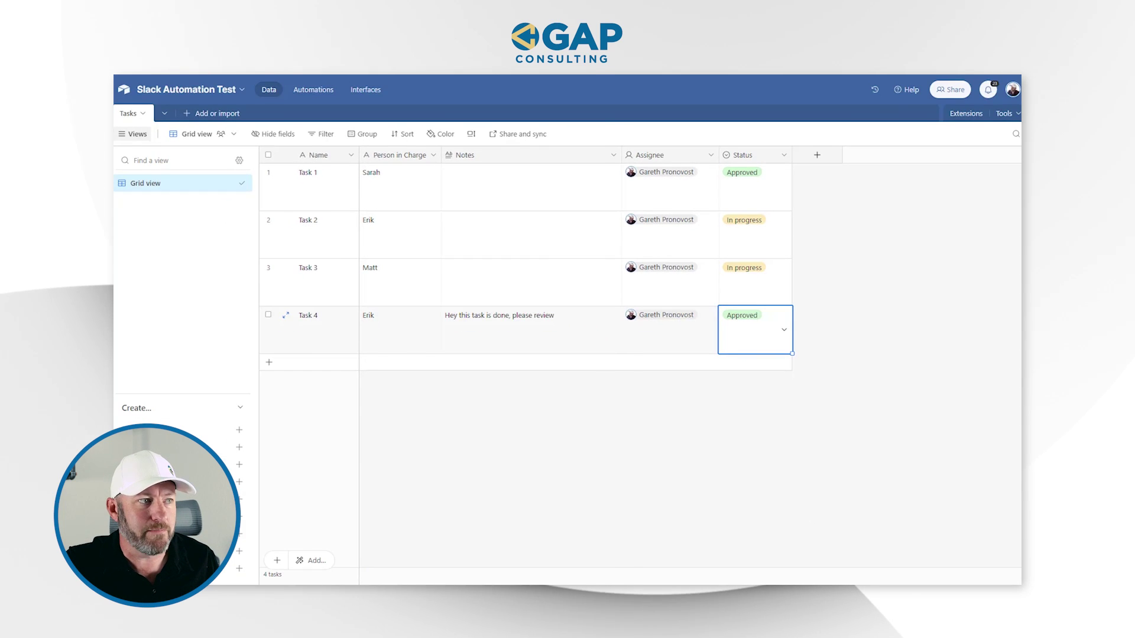
{"action": "key", "text": "alt+Tab"}
{"action": "left_click", "coordinate": [405, 491]}
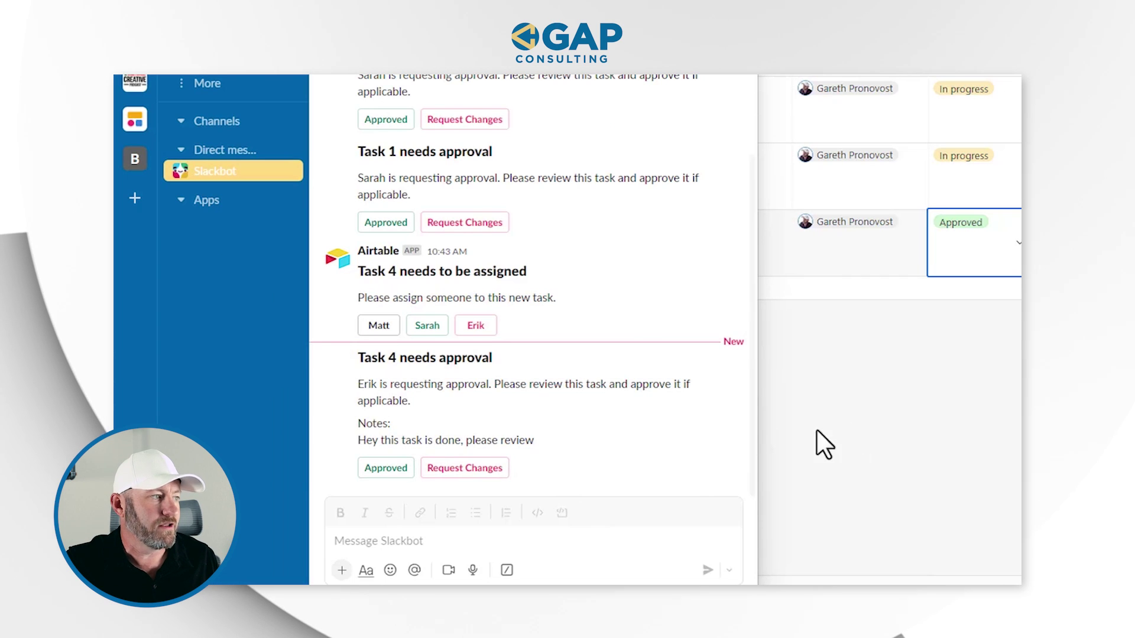
{"action": "left_click", "coordinate": [771, 428]}
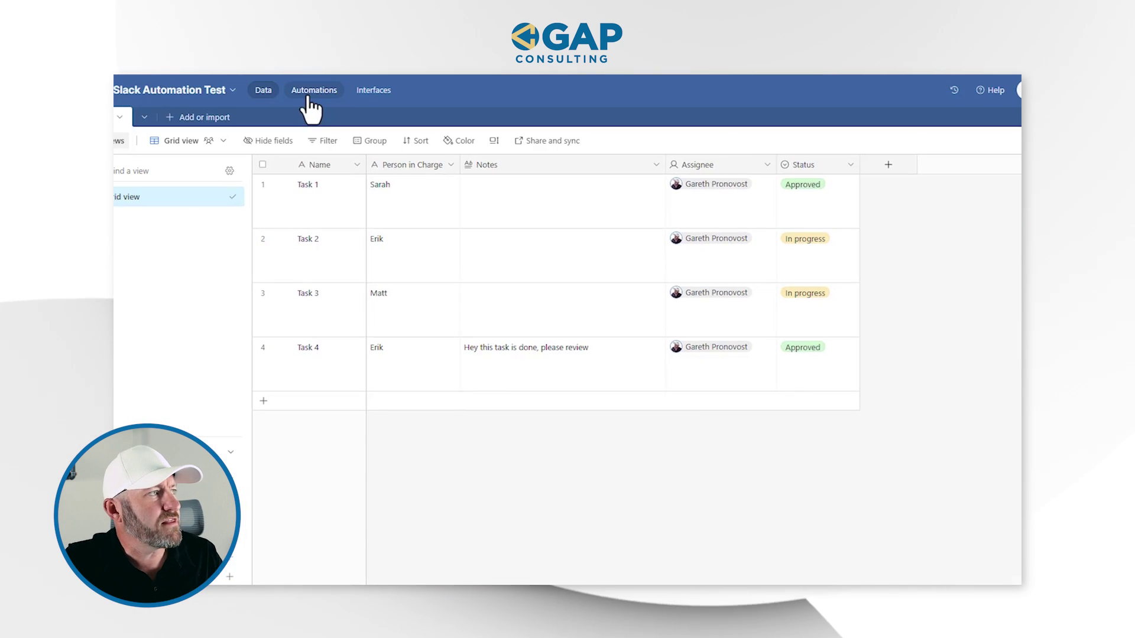
Step: Examine the latest run in Automation 1's run history, including the Slack action's inputs, sent message and user action, and reopen the action's settings
{"action": "left_click", "coordinate": [308, 98]}
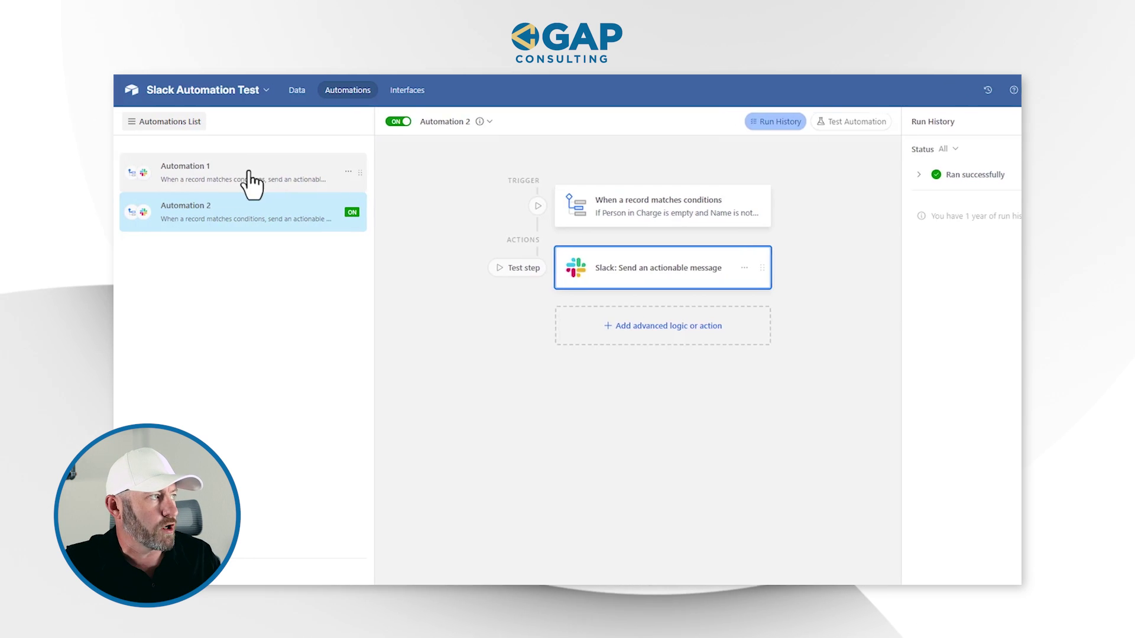
{"action": "left_click", "coordinate": [225, 179]}
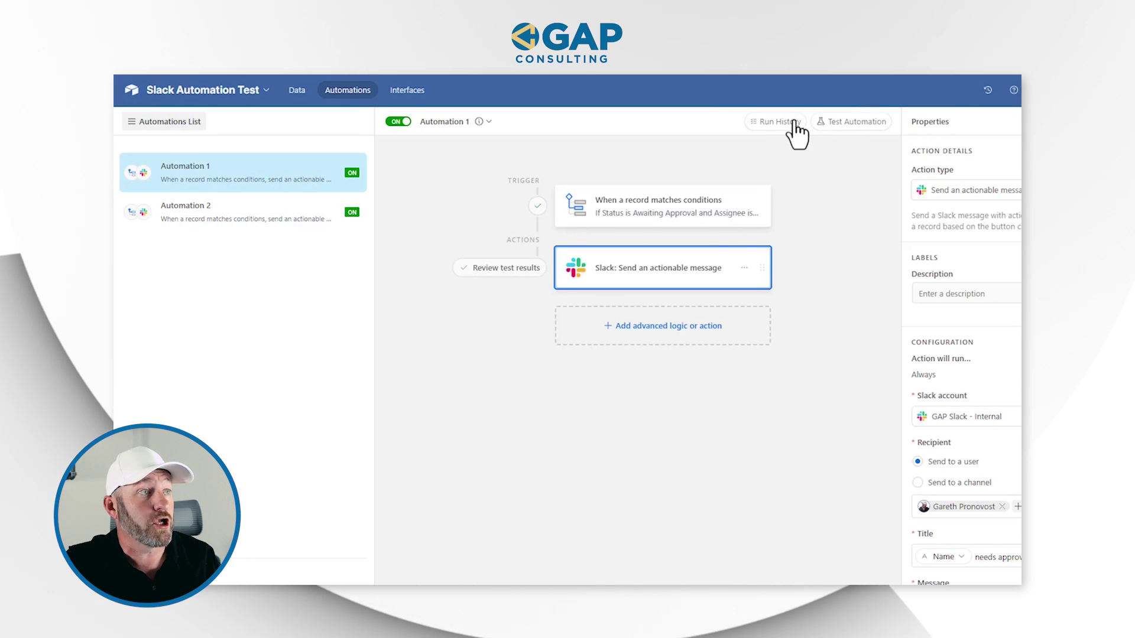
{"action": "left_click", "coordinate": [777, 122]}
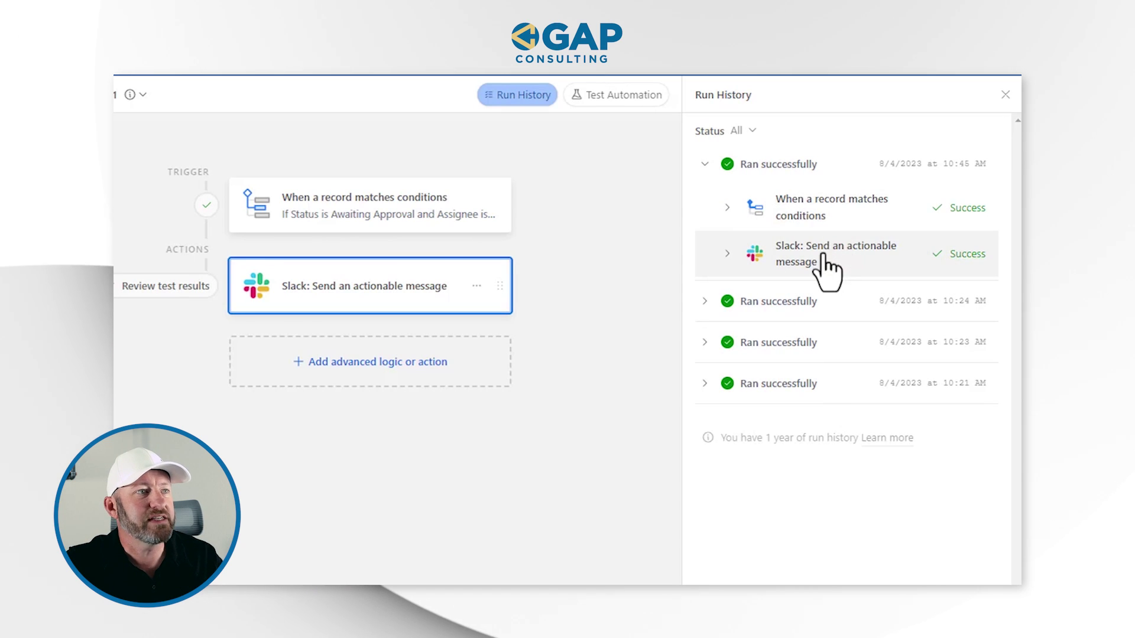
{"action": "left_click", "coordinate": [824, 263]}
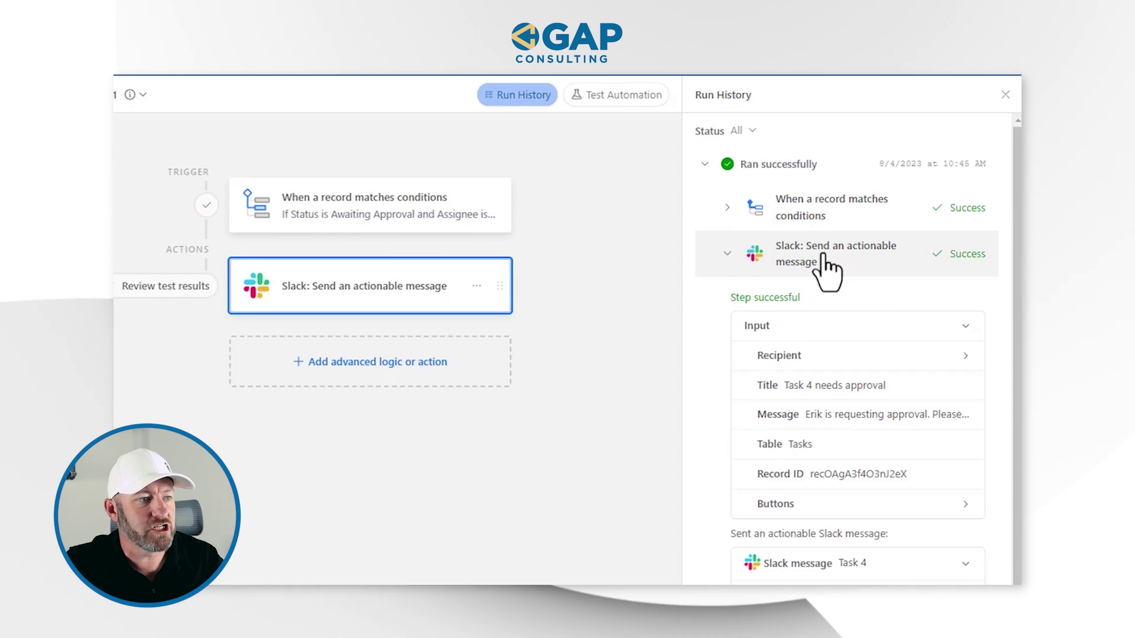
{"action": "scroll", "coordinate": [823, 355], "scroll_direction": "down", "scroll_amount": 4}
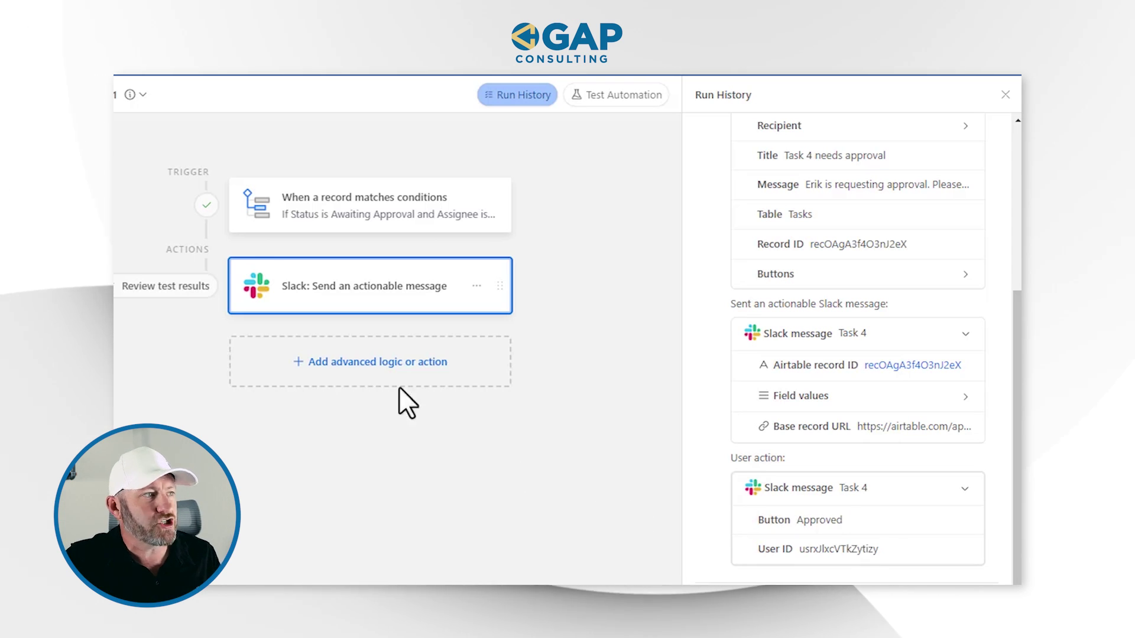
{"action": "left_click", "coordinate": [383, 301]}
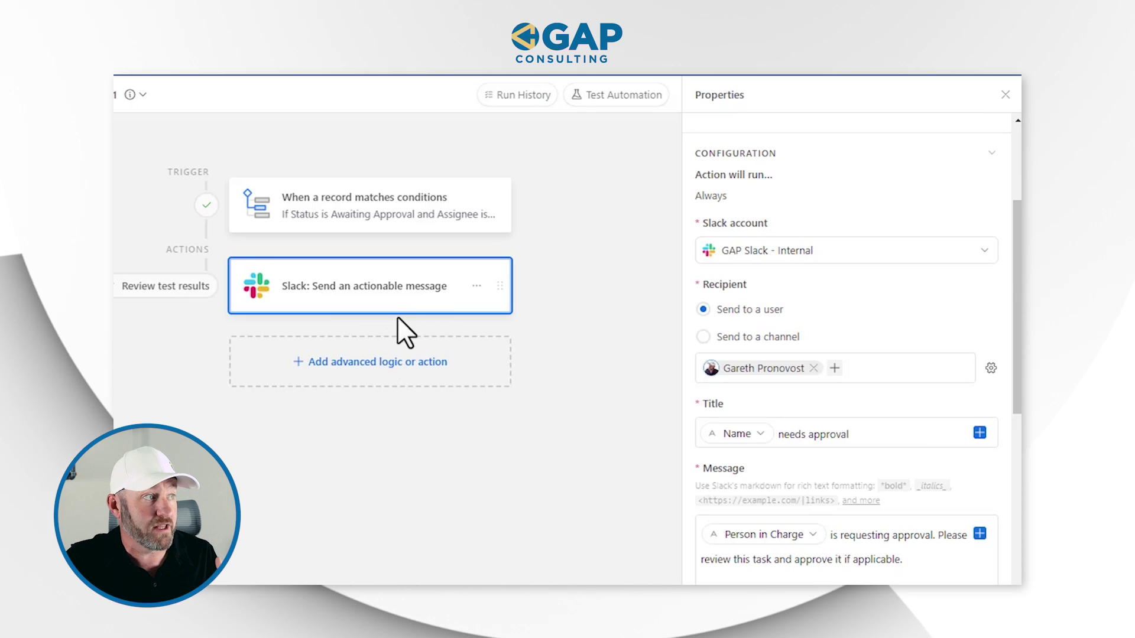
Step: Try to select a matching test record for Automation 1
{"action": "left_click", "coordinate": [623, 97]}
{"action": "left_click", "coordinate": [858, 164]}
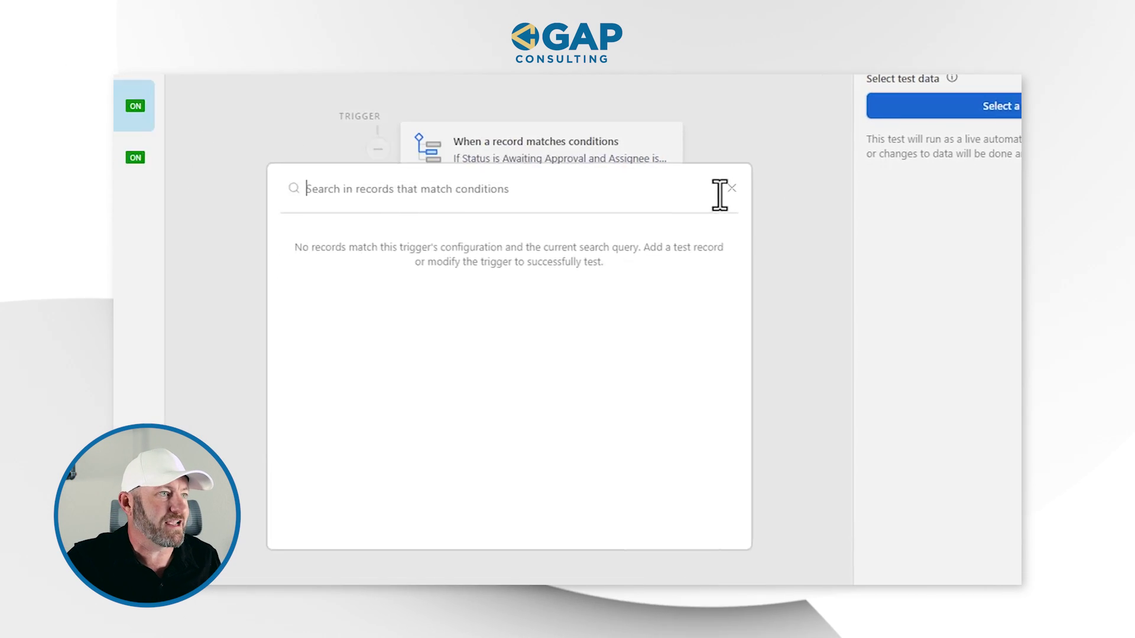
{"action": "left_click", "coordinate": [716, 193]}
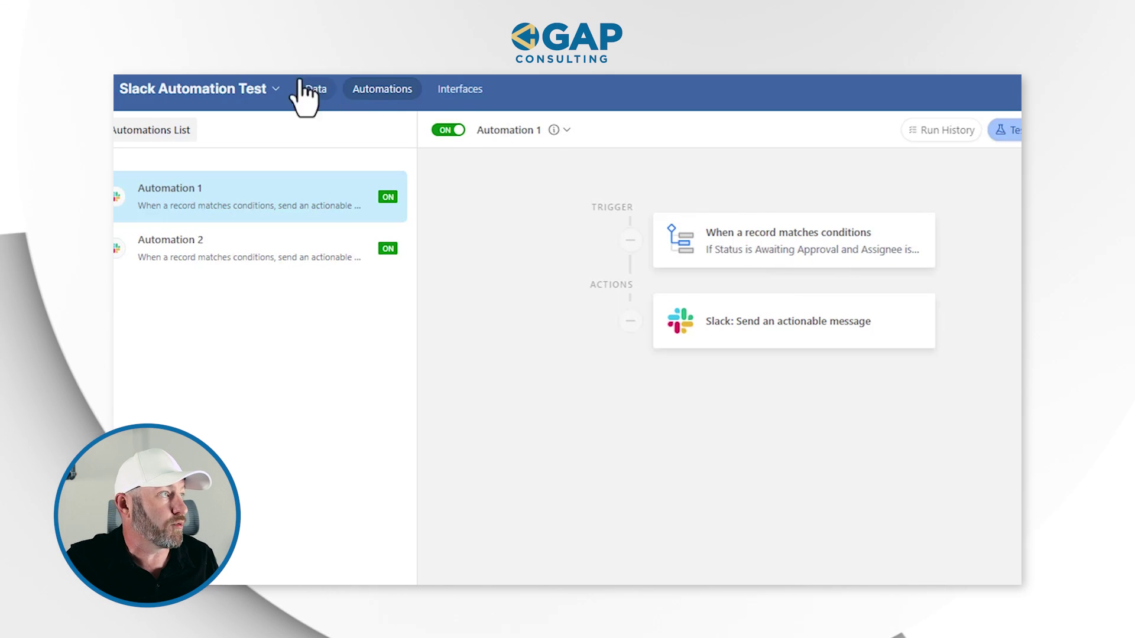
Step: Set Task 1's Status to Awaiting Approval in the Tasks table
{"action": "left_click", "coordinate": [315, 90]}
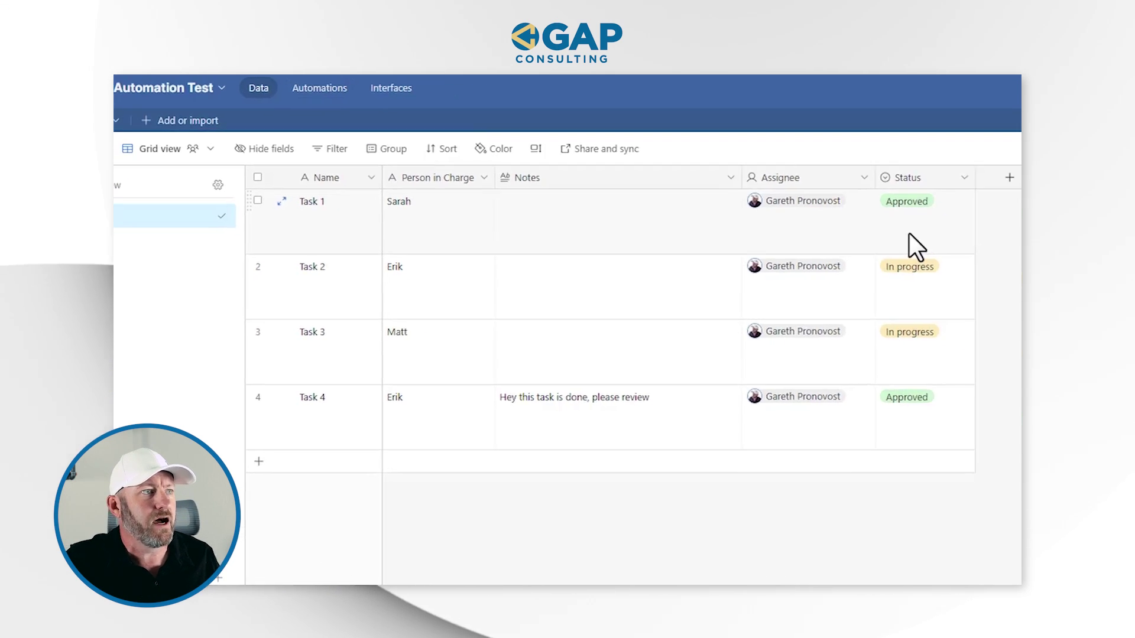
{"action": "left_click", "coordinate": [913, 245]}
{"action": "left_click", "coordinate": [918, 335]}
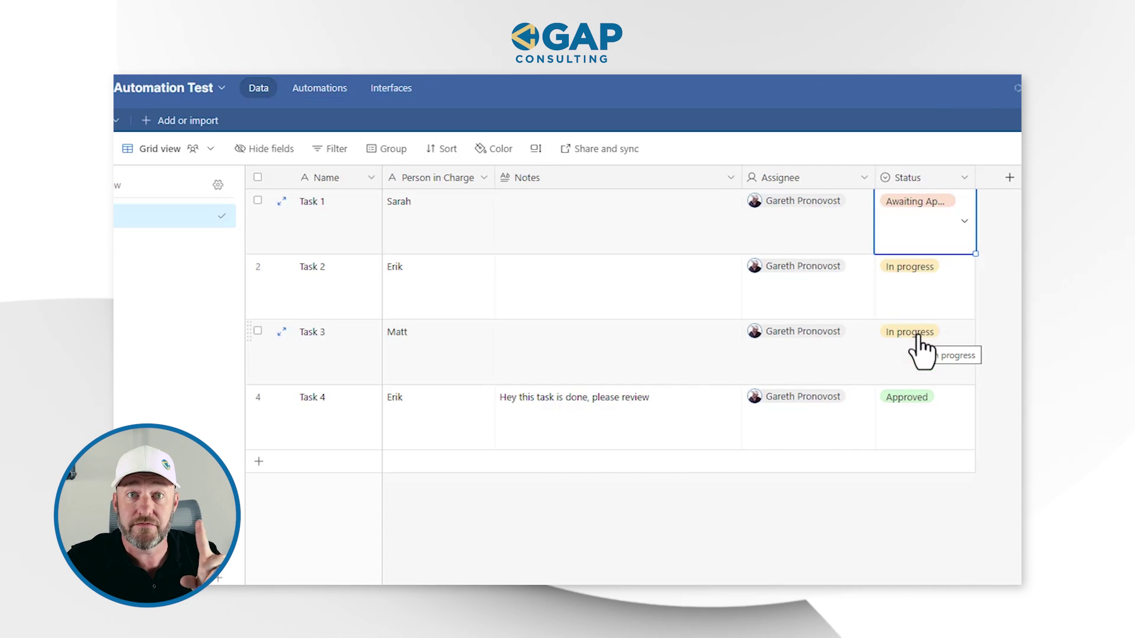
{"action": "left_click", "coordinate": [255, 89]}
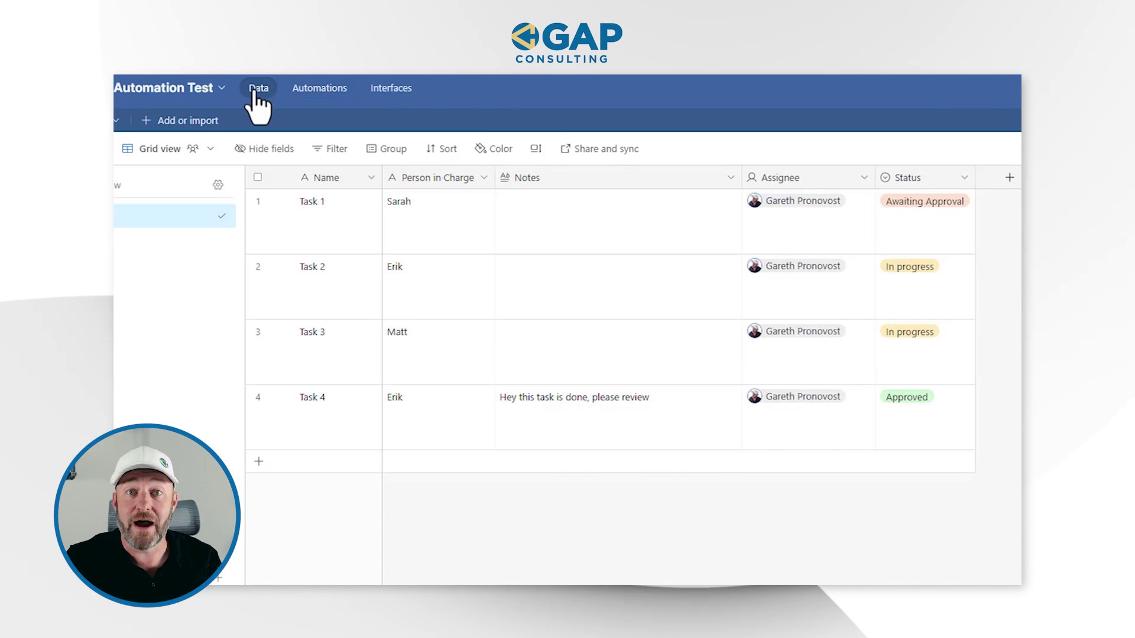
Step: Run a live test of Automation 1 with the Task 1 record and check the approval message in Slack
{"action": "left_click", "coordinate": [340, 97]}
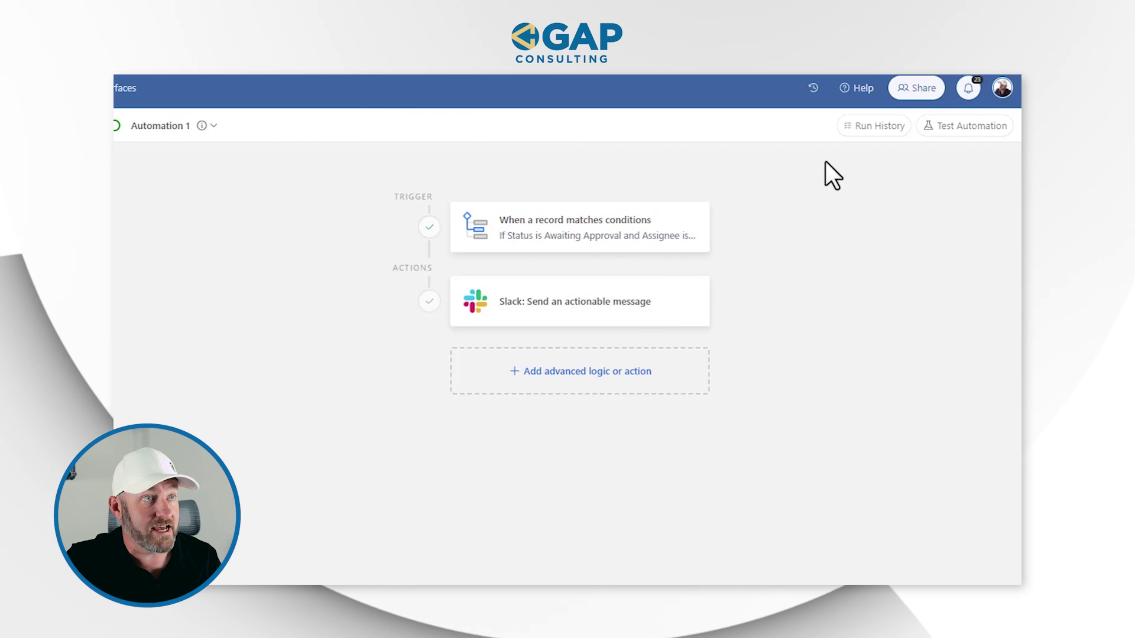
{"action": "left_click", "coordinate": [963, 126]}
{"action": "left_click", "coordinate": [889, 188]}
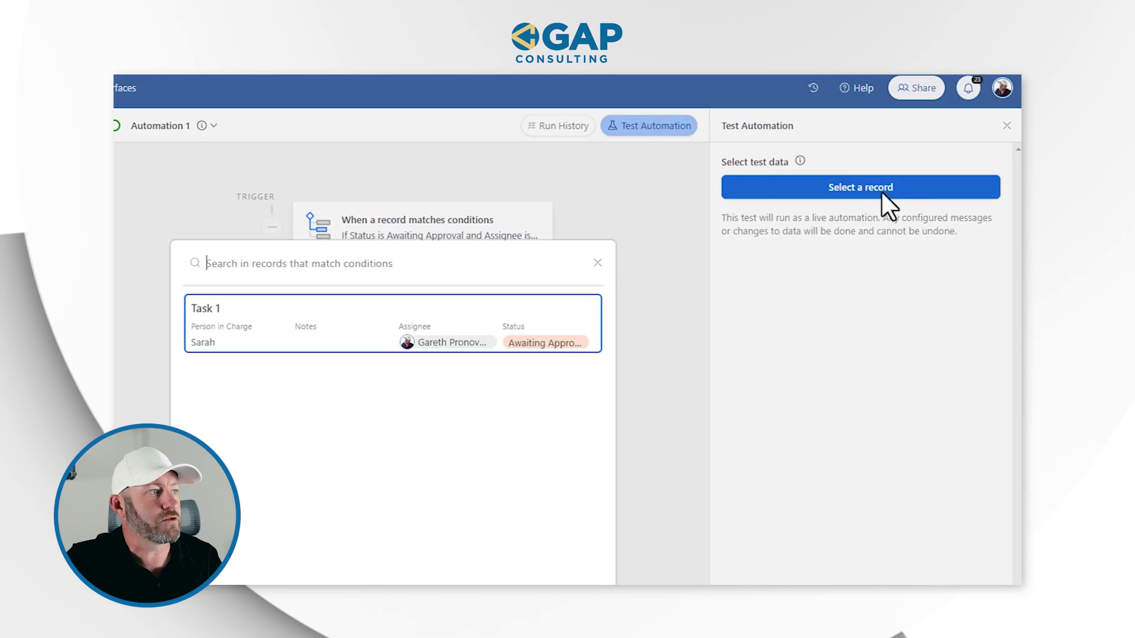
{"action": "key", "text": "Escape"}
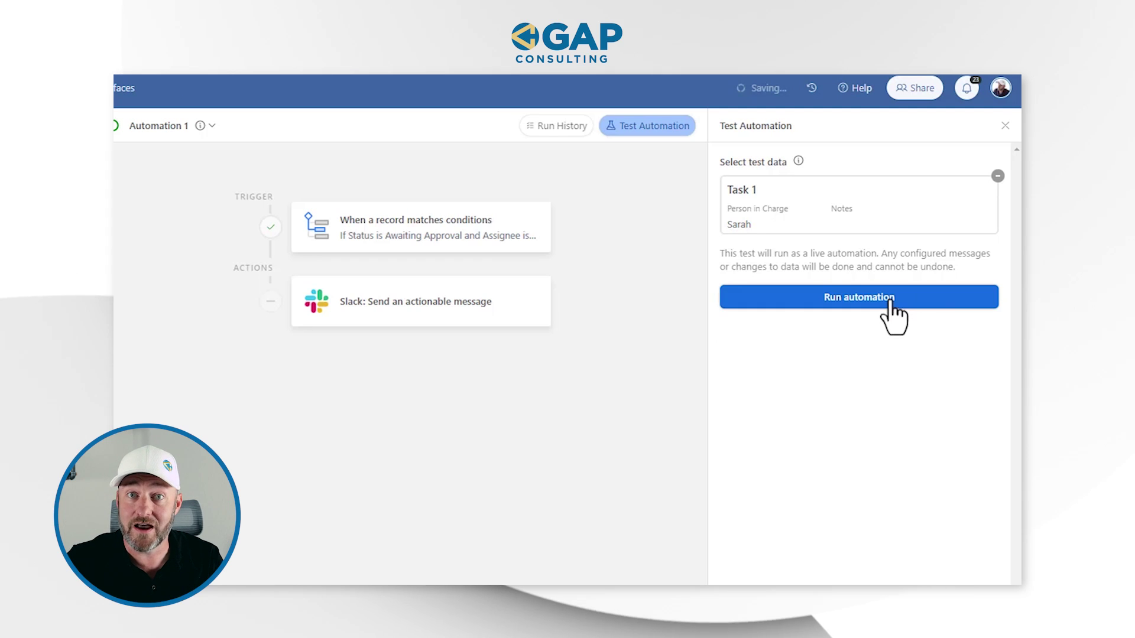
{"action": "left_click", "coordinate": [890, 301]}
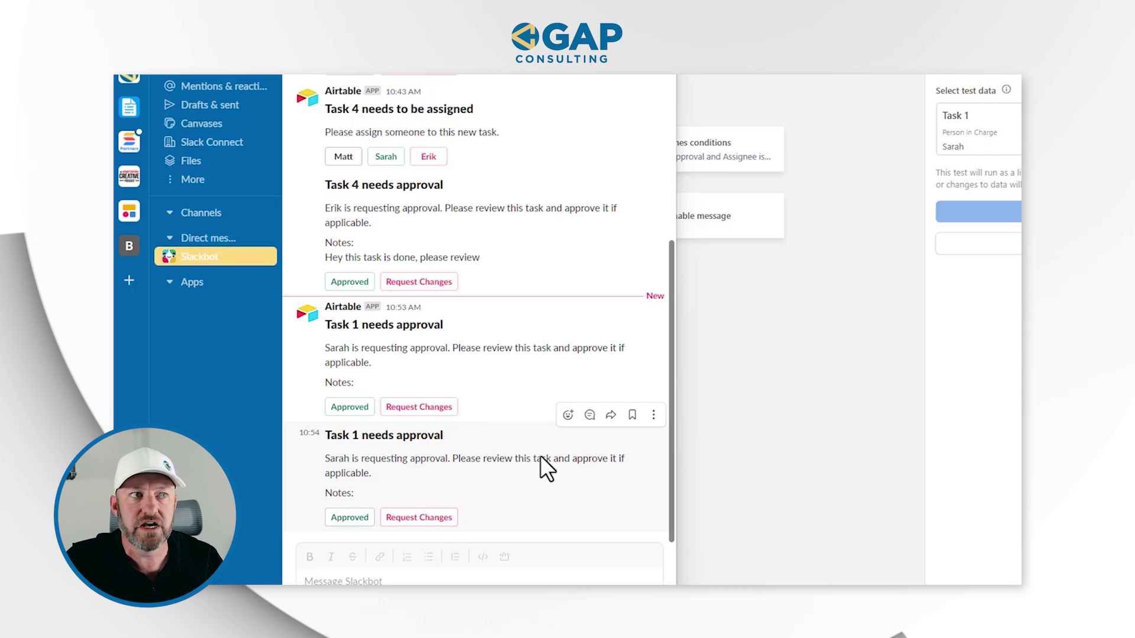
{"action": "left_click", "coordinate": [976, 213]}
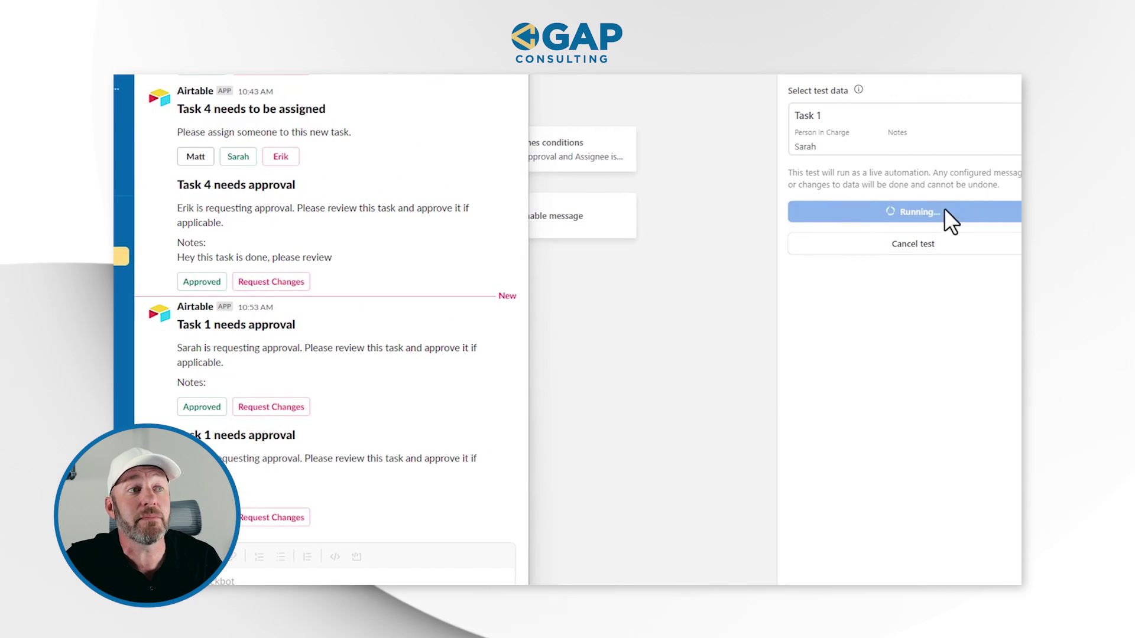